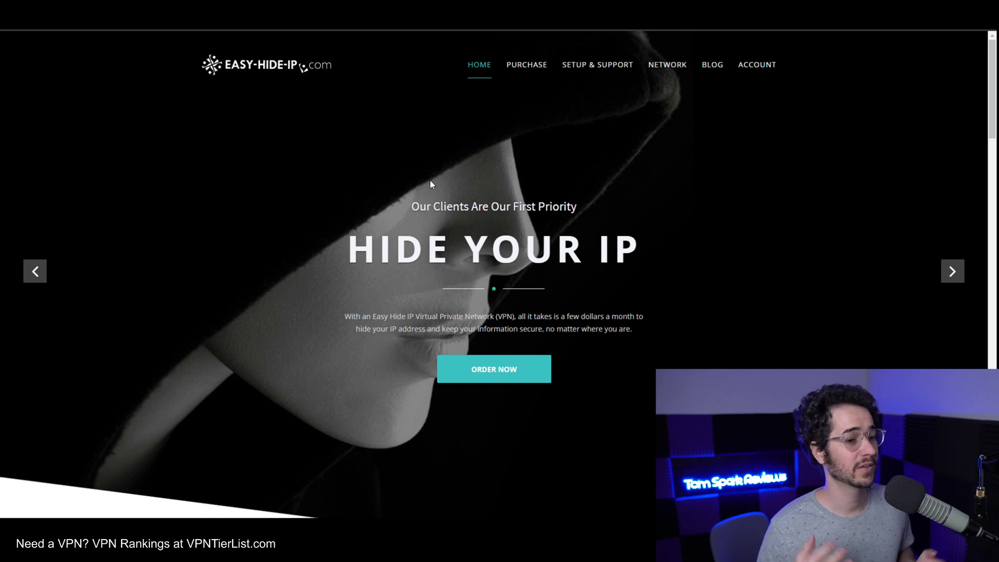
# Step: Open the Easy-Hide-IP purchase page and look over the 1, 6 and 12 month packages
pyautogui.click(520, 67)
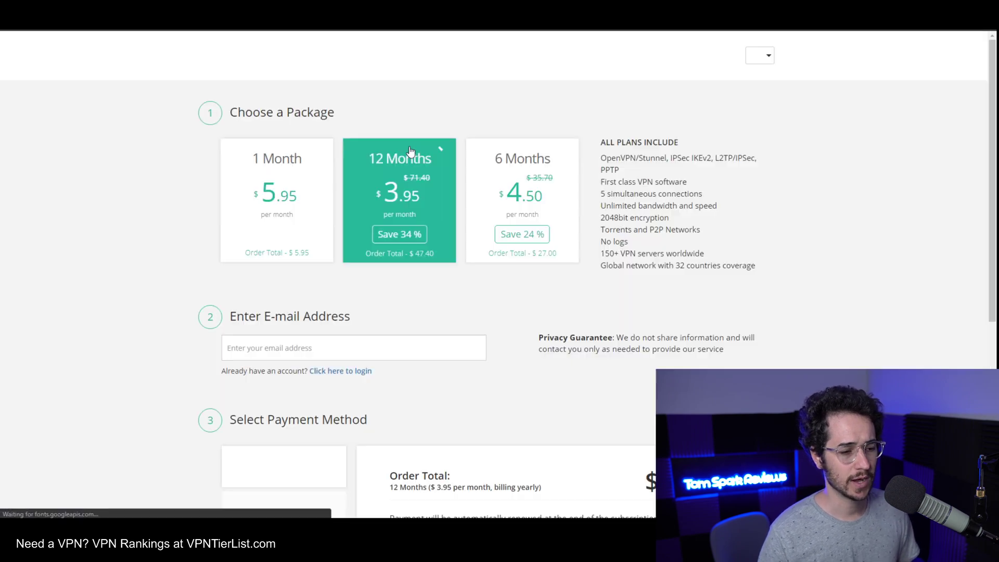
pyautogui.scroll(-2, 442, 156)
pyautogui.scroll(2, 445, 168)
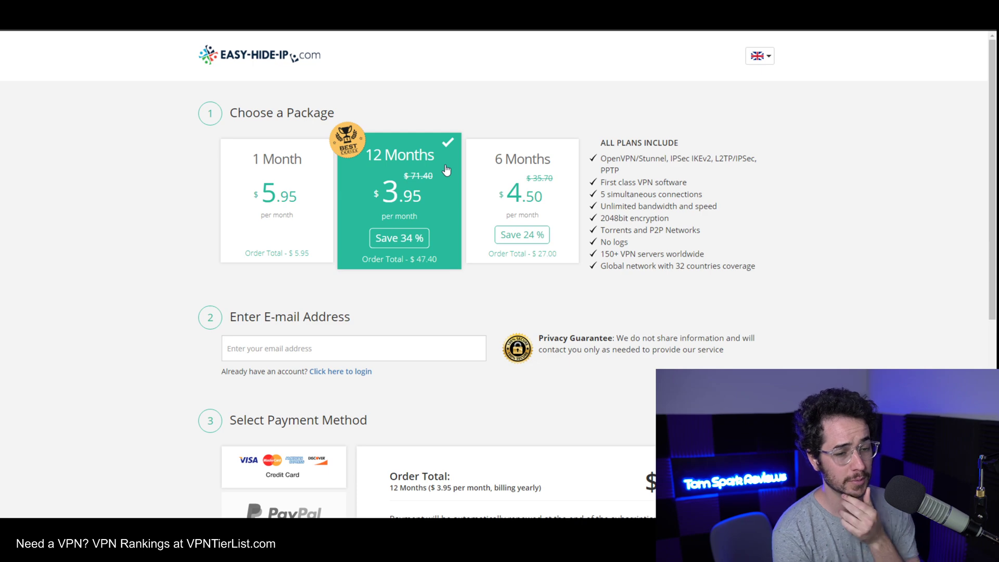
# Step: Review the checkout's payment methods and the $47.40 yearly order total
pyautogui.scroll(-4, 240, 194)
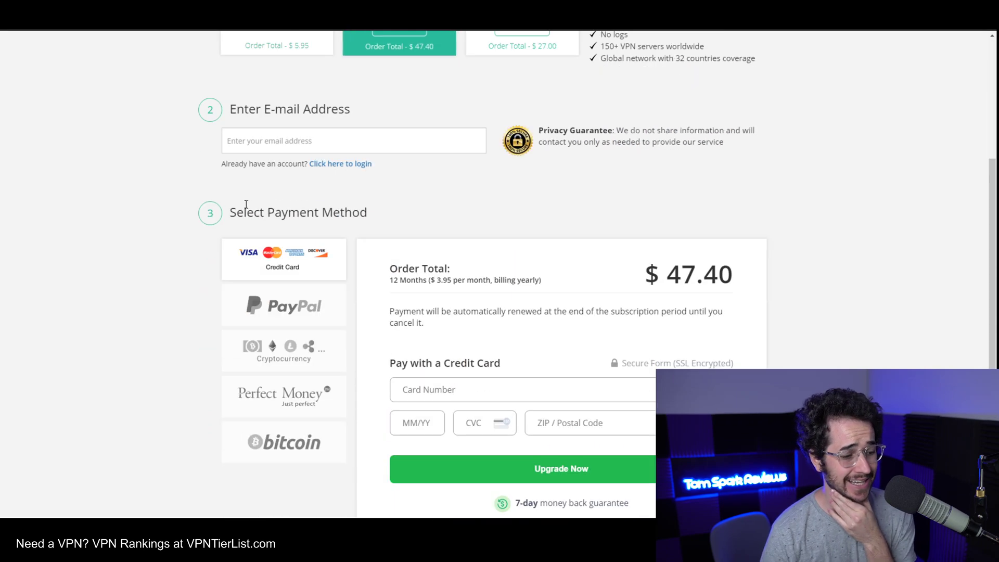
pyautogui.scroll(-3, 234, 270)
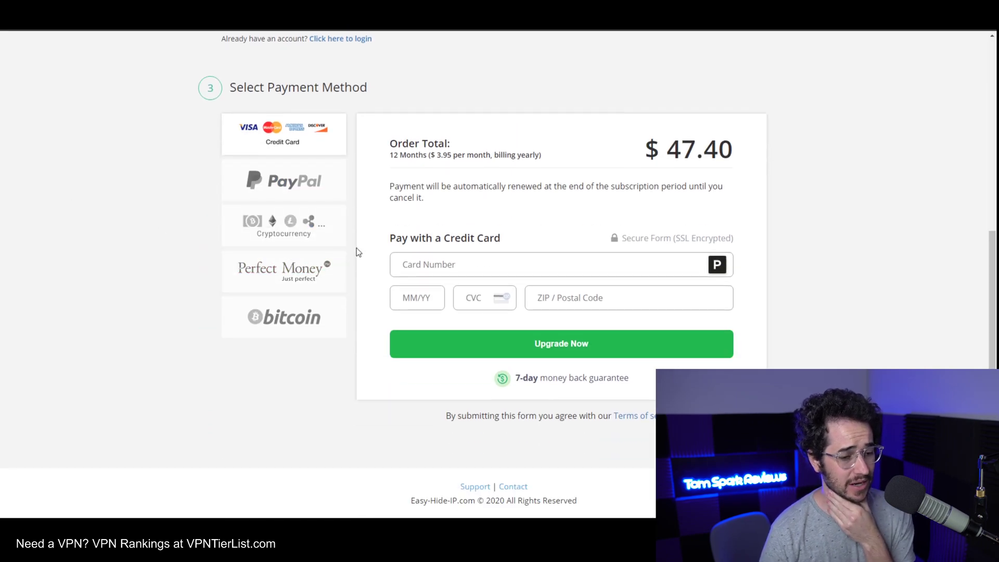
pyautogui.scroll(6, 408, 292)
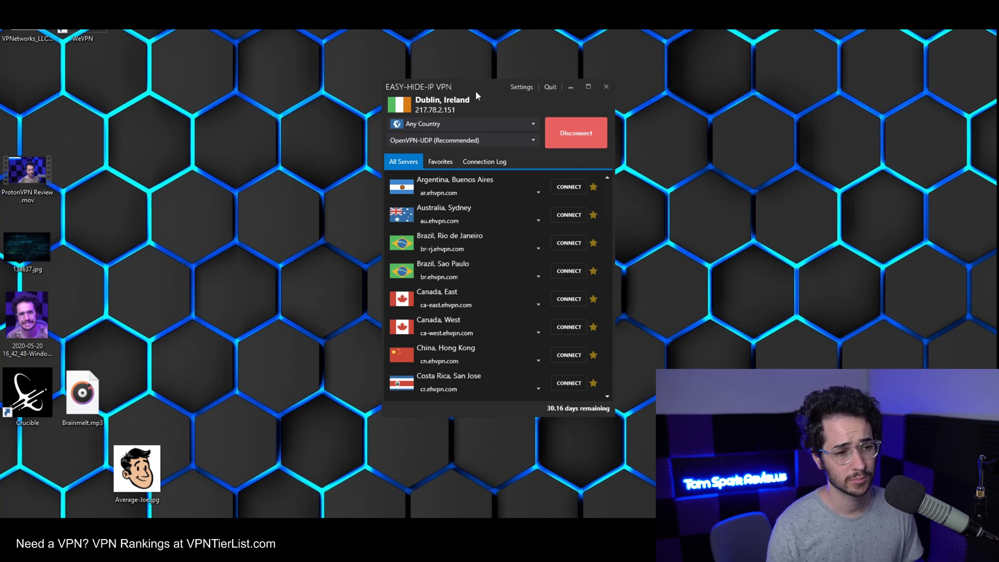
# Step: Position the VPN window beside the Google Sheets checklist and open the VPN app's settings
pyautogui.moveTo(475, 90); pyautogui.dragTo(863, 57)
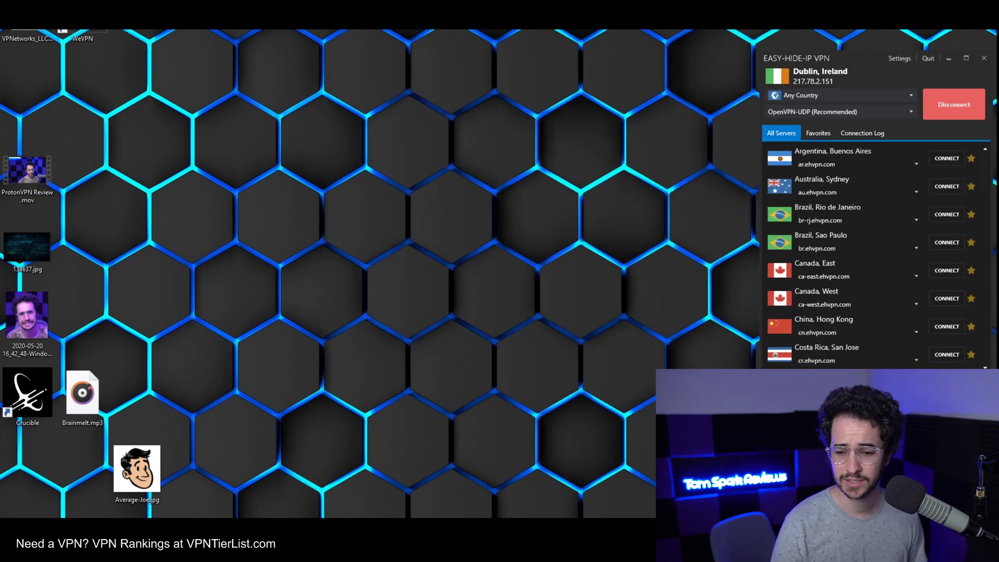
pyautogui.hotkey('alt', 'Tab')
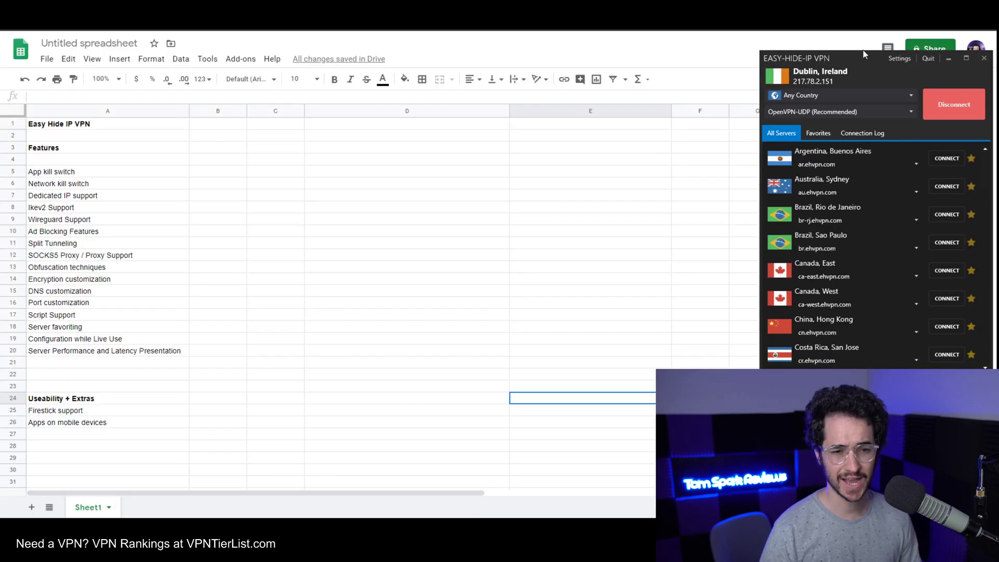
pyautogui.moveTo(859, 54); pyautogui.dragTo(780, 74)
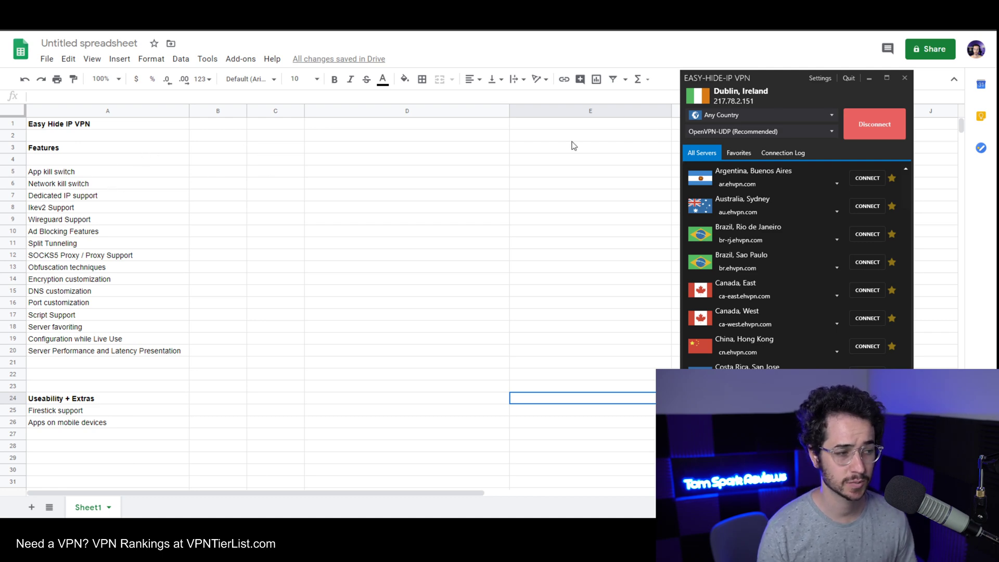
pyautogui.click(820, 79)
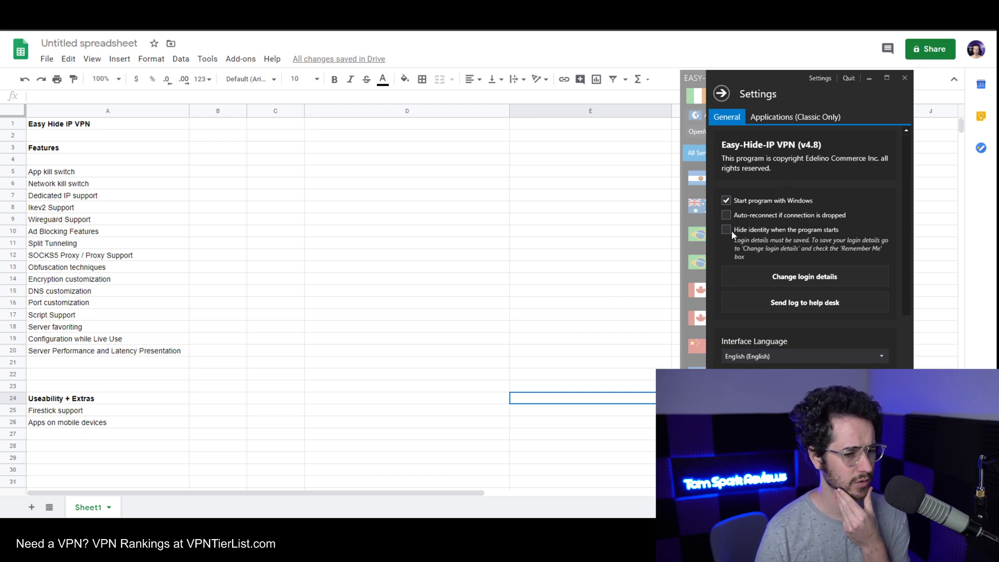
# Step: Review the General settings and the Applications (Classic Only) redirect tab, then return to General
pyautogui.scroll(-3, 829, 230)
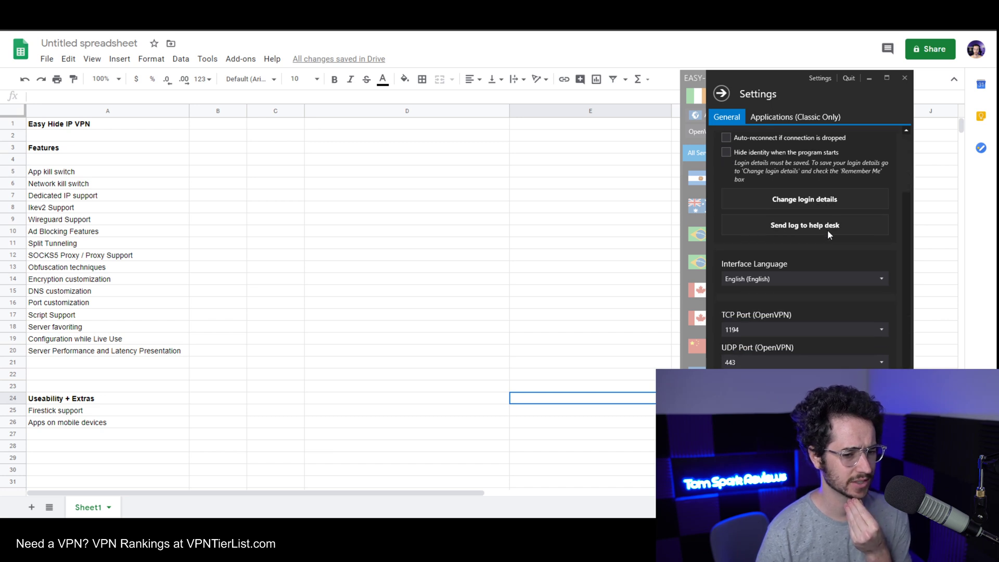
pyautogui.click(769, 117)
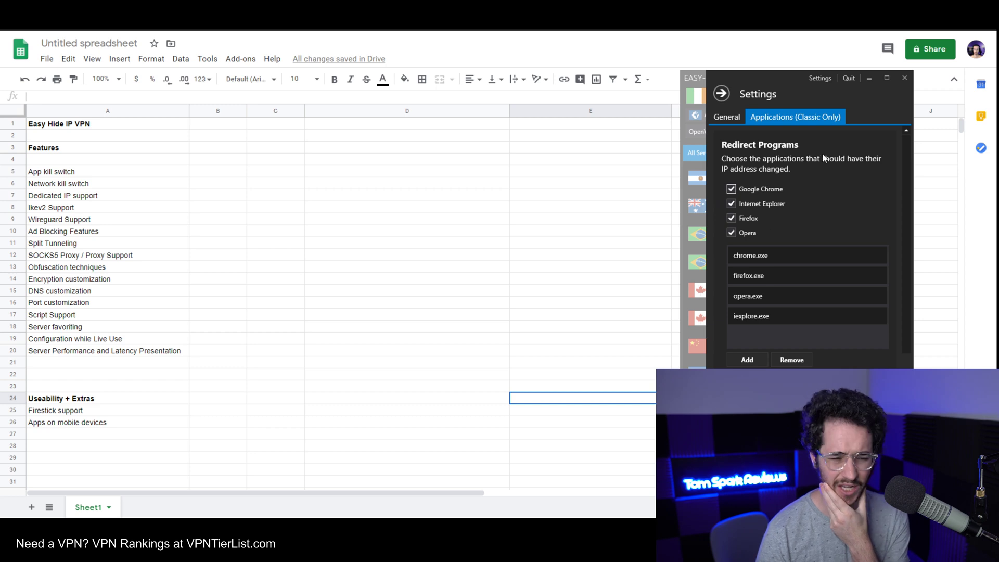
pyautogui.scroll(-1, 804, 169)
pyautogui.scroll(1, 807, 168)
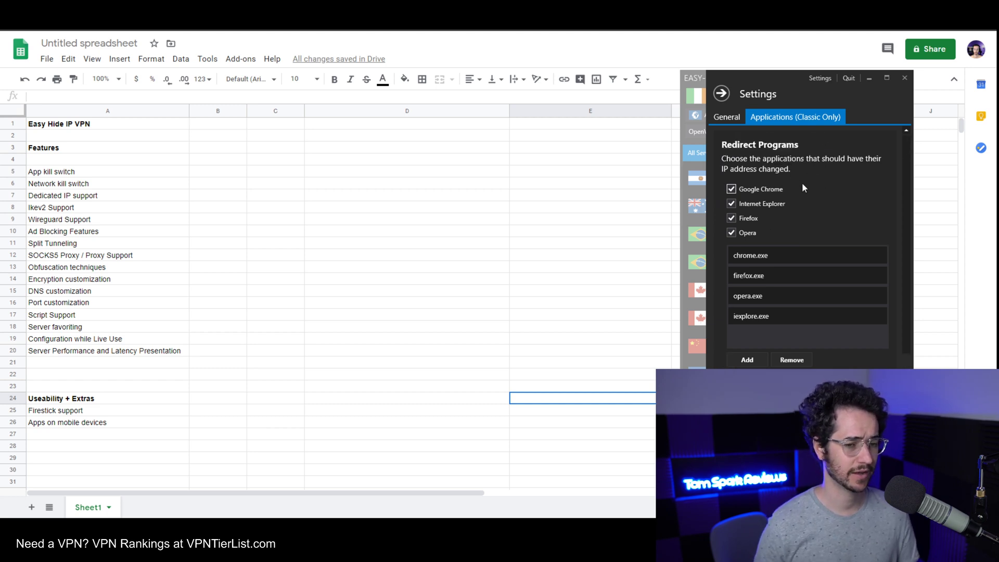
pyautogui.scroll(-1, 843, 219)
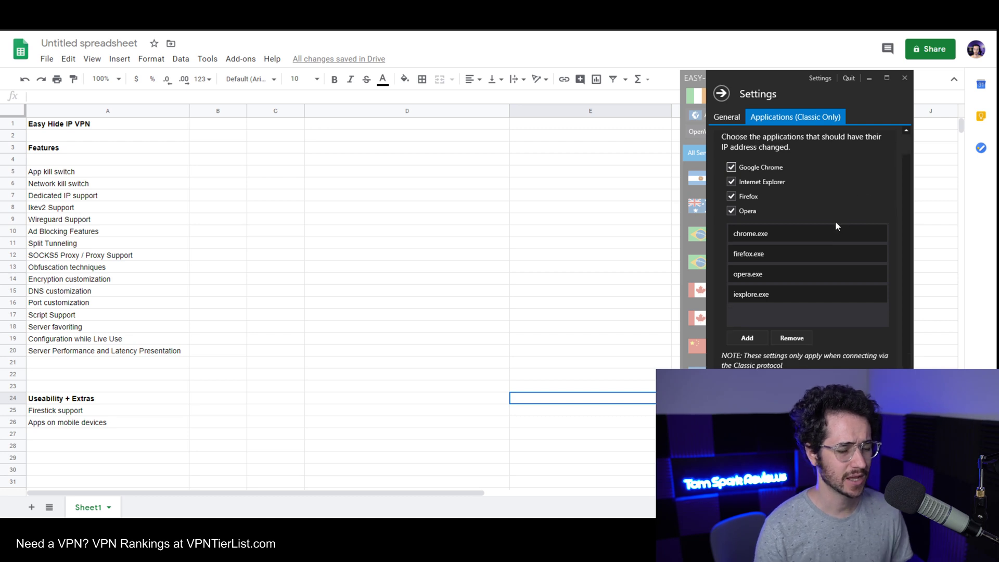
pyautogui.scroll(1, 836, 225)
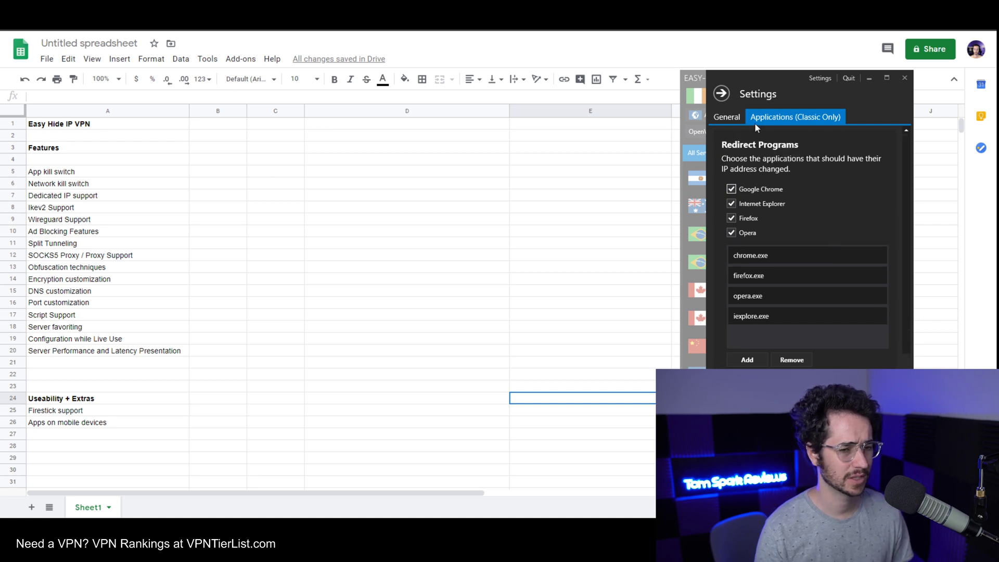
pyautogui.scroll(-1, 740, 134)
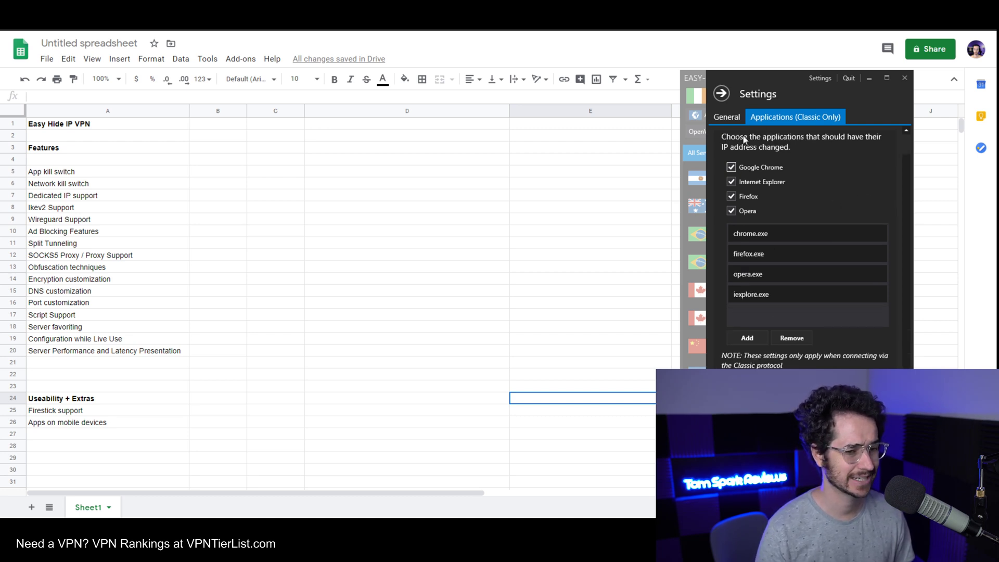
pyautogui.click(728, 117)
pyautogui.scroll(3, 863, 210)
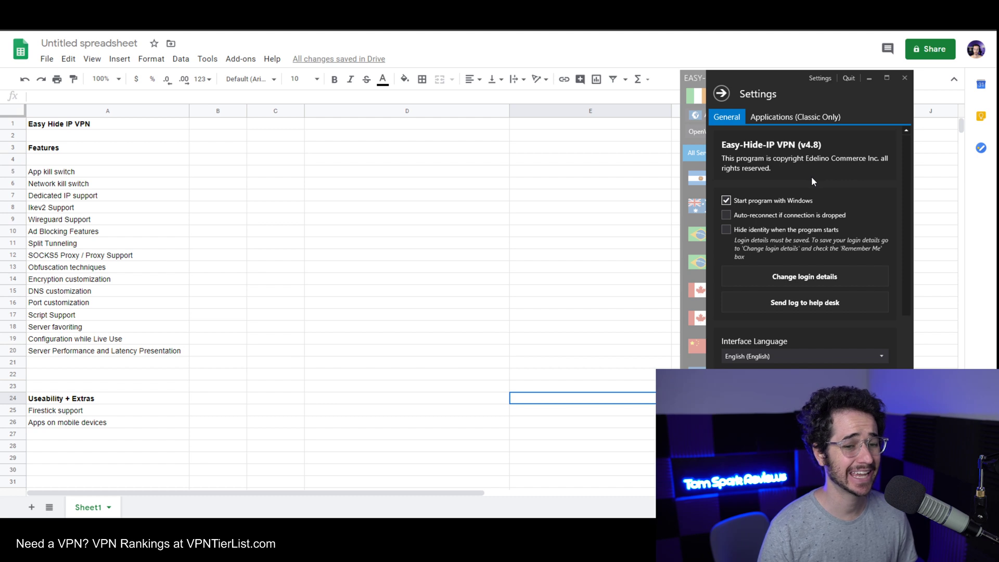
pyautogui.scroll(-3, 792, 202)
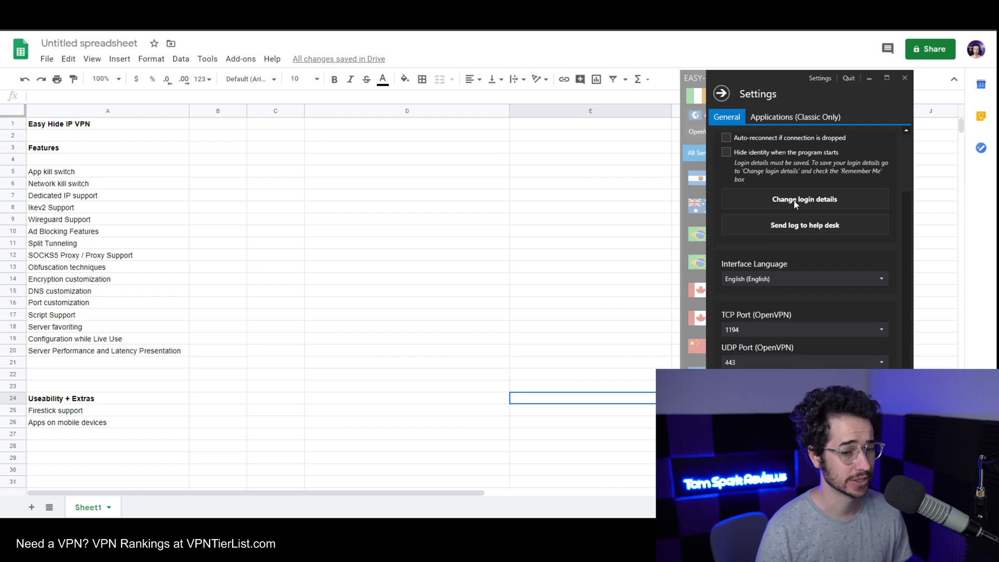
# Step: Close the VPN settings and check the connection protocol list without changing it
pyautogui.click(820, 78)
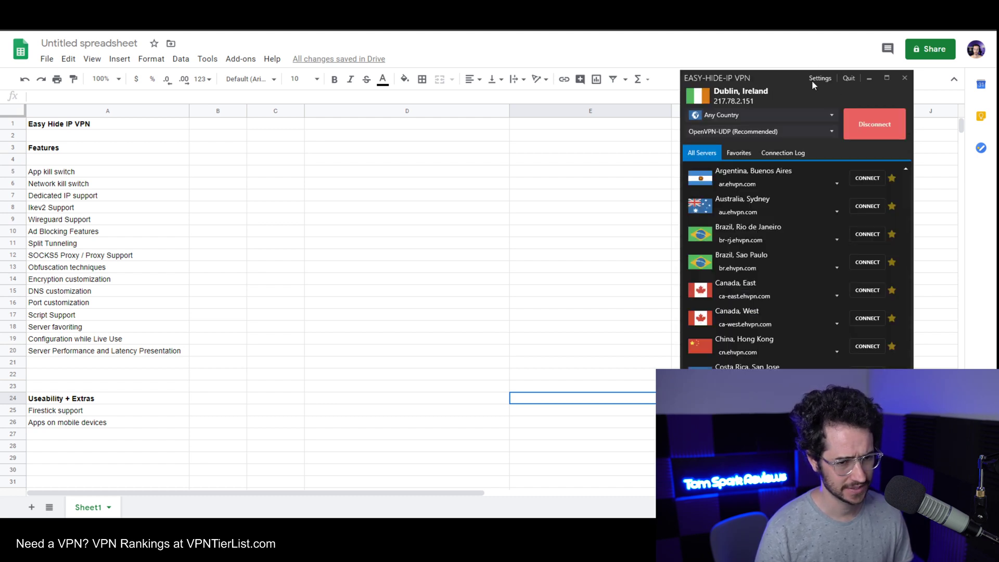
pyautogui.click(815, 133)
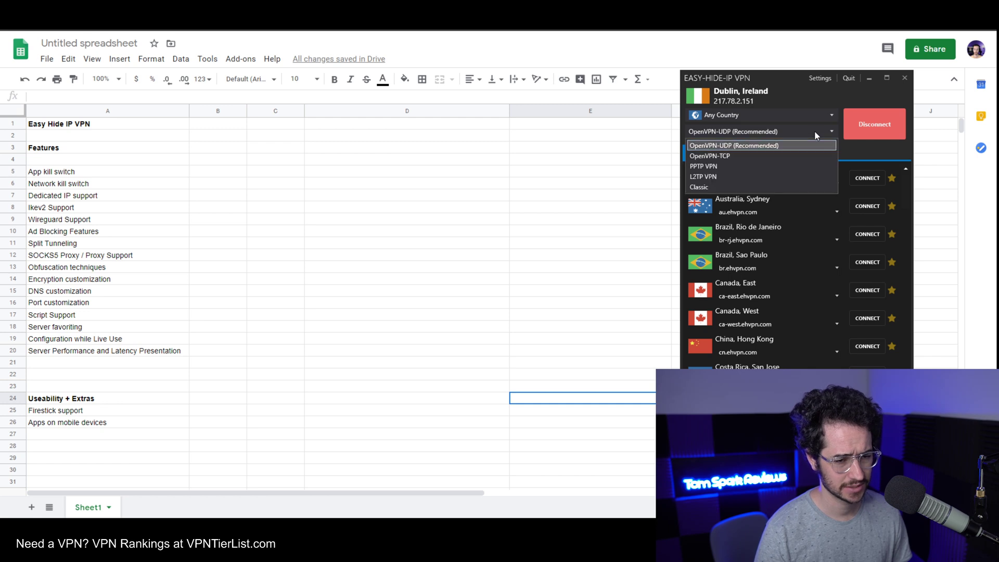
pyautogui.click(813, 133)
# Step: Answer No for App kill switch, Network kill switch, Dedicated IP and Ikev2 Support in B5–B8
pyautogui.click(212, 172)
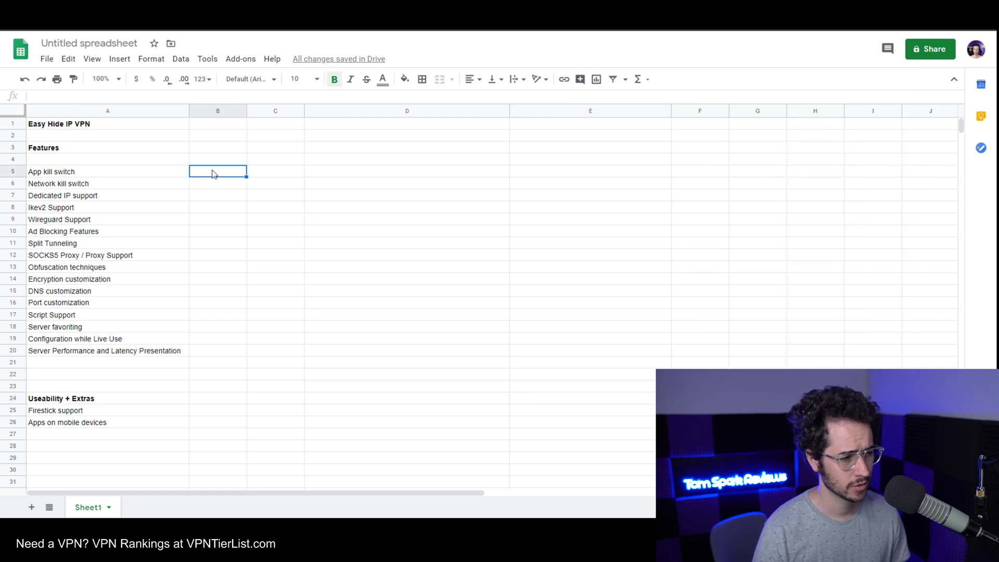
pyautogui.write('No')
pyautogui.press('Return')
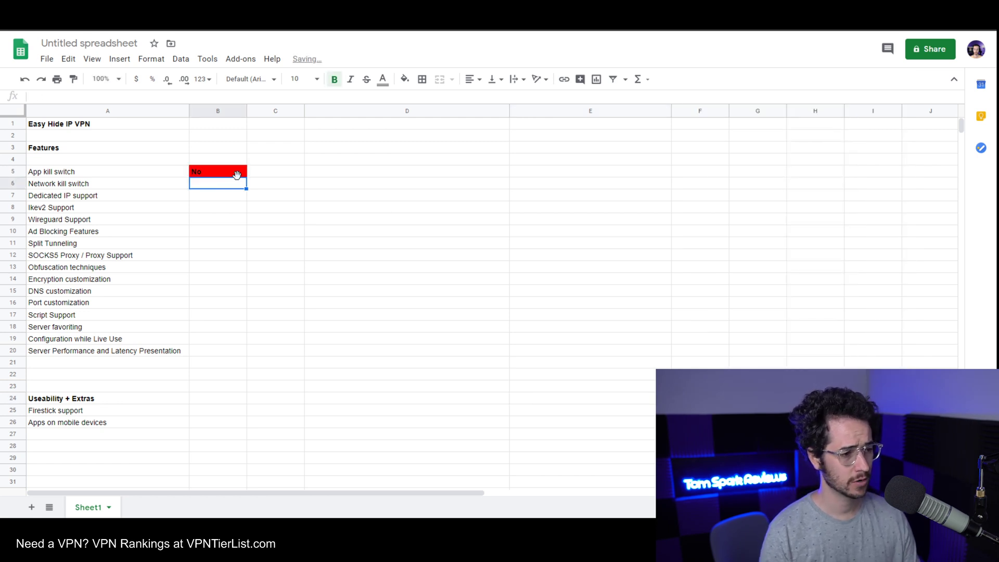
pyautogui.write('No')
pyautogui.press('Return')
pyautogui.write('No')
pyautogui.press('Return')
pyautogui.write('N')
pyautogui.press('Return')
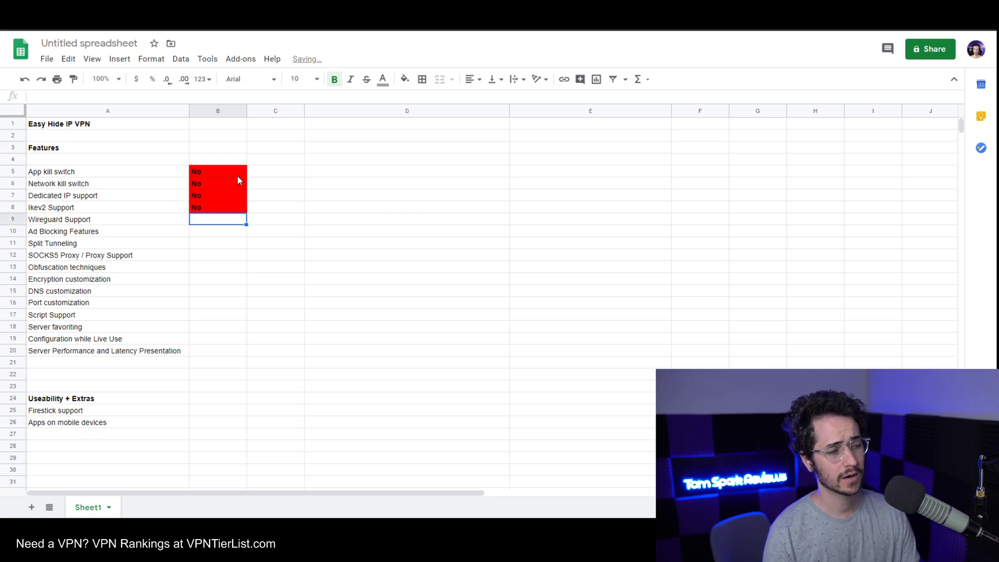
# Step: Enter No for Wireguard Support in B9 and bring the VPN app forward
pyautogui.write('N')
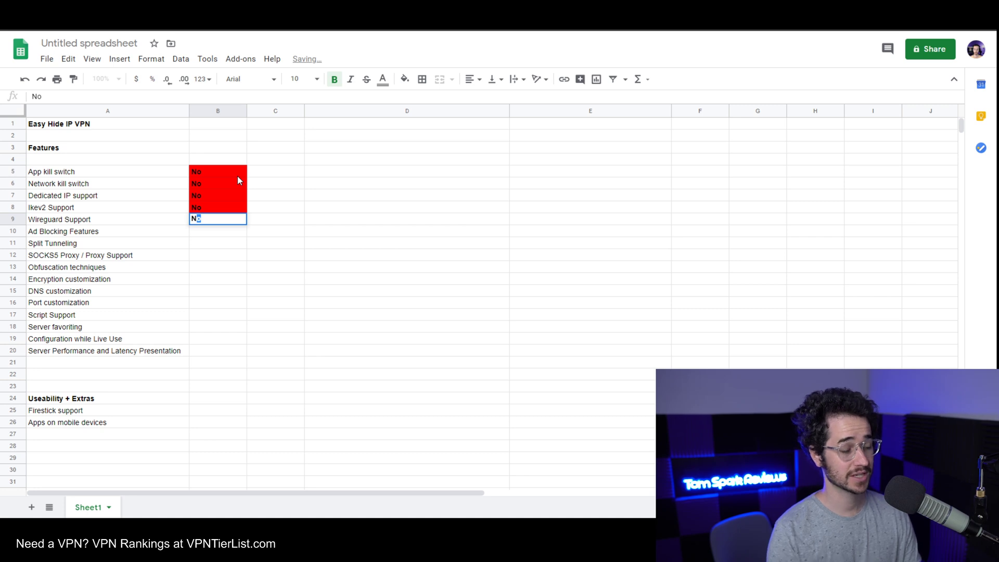
pyautogui.press('Escape')
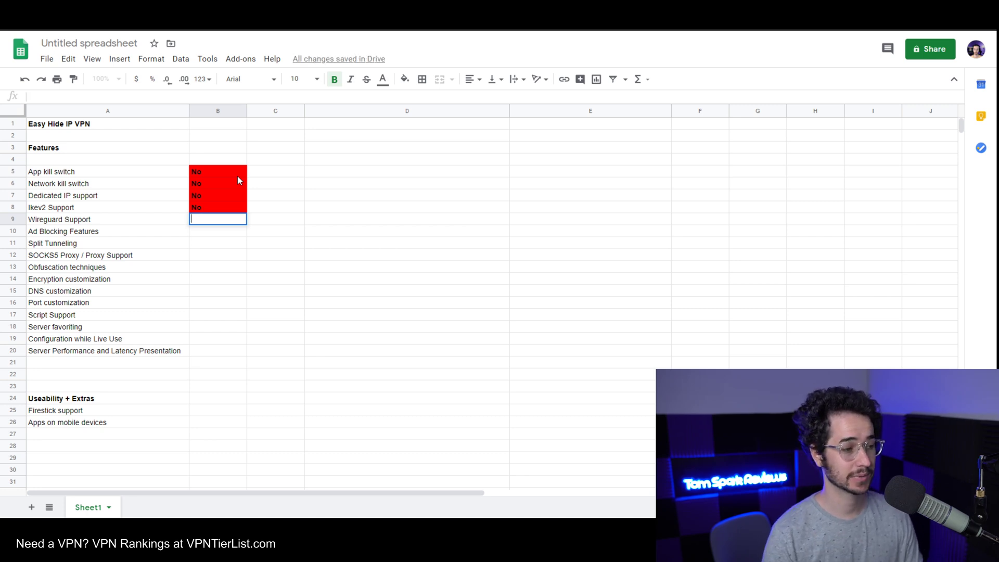
pyautogui.write('No')
pyautogui.press('Return')
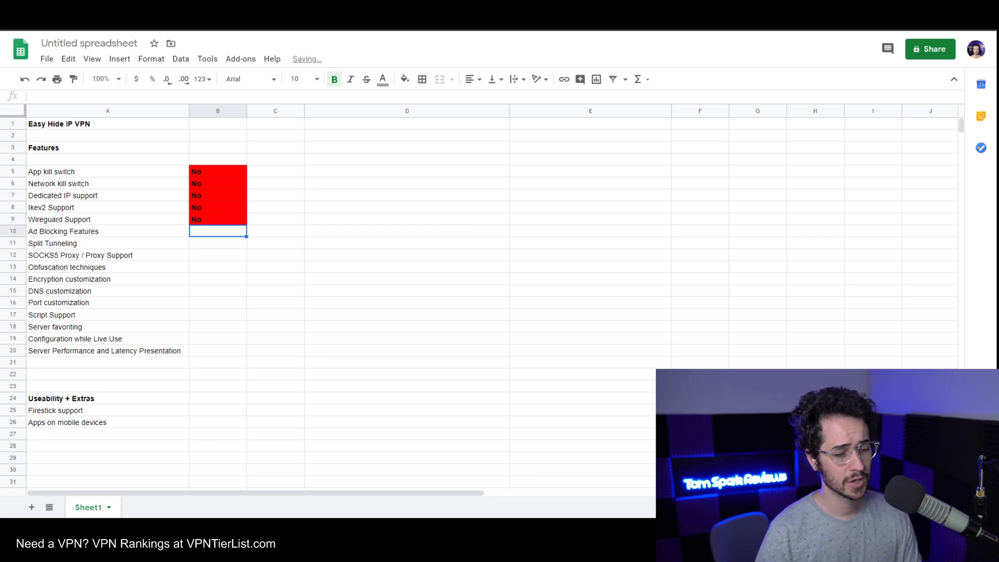
pyautogui.hotkey('alt', 'Tab')
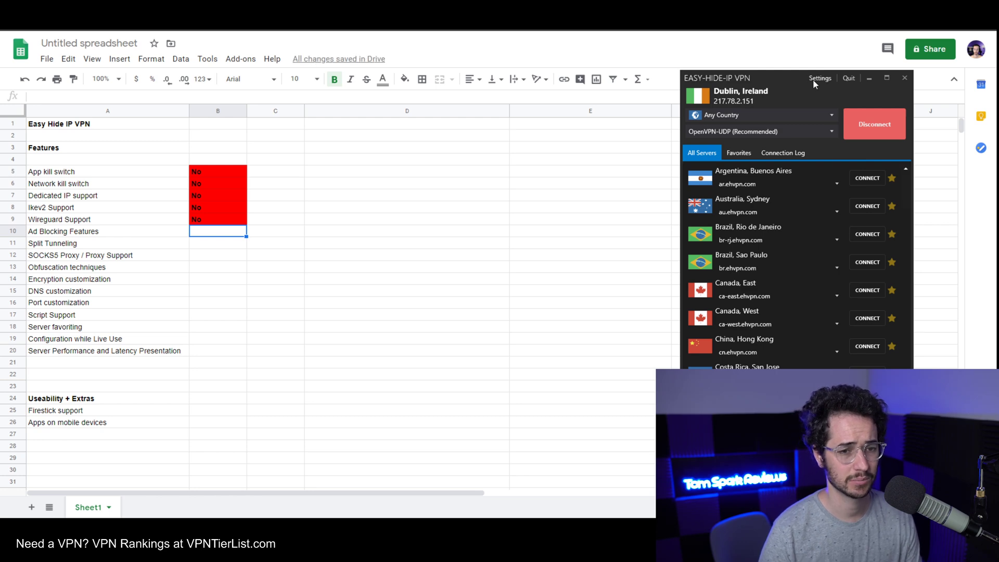
# Step: Open the VPN app's settings and view the per-application IP redirect tab
pyautogui.click(813, 79)
pyautogui.scroll(2, 797, 260)
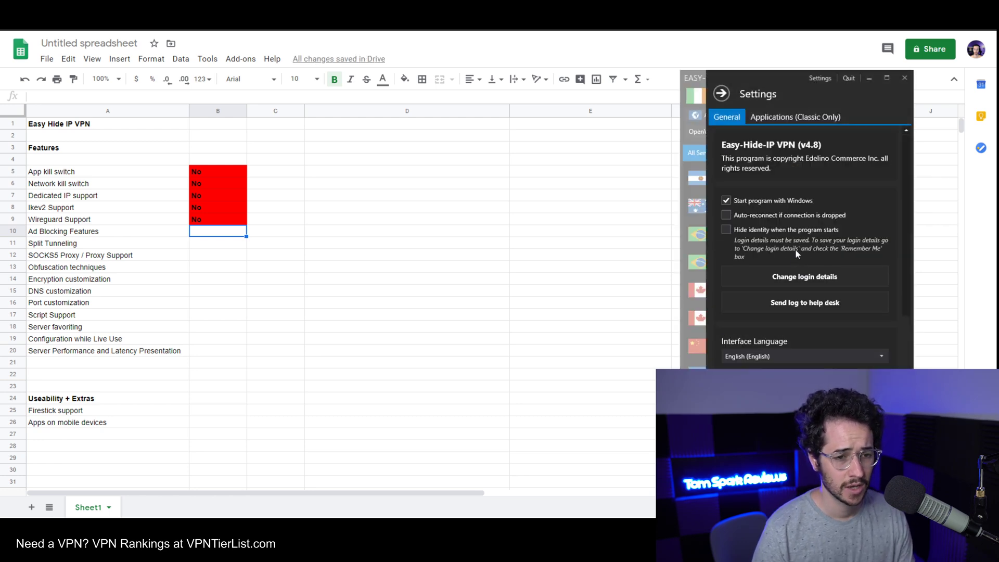
pyautogui.click(775, 119)
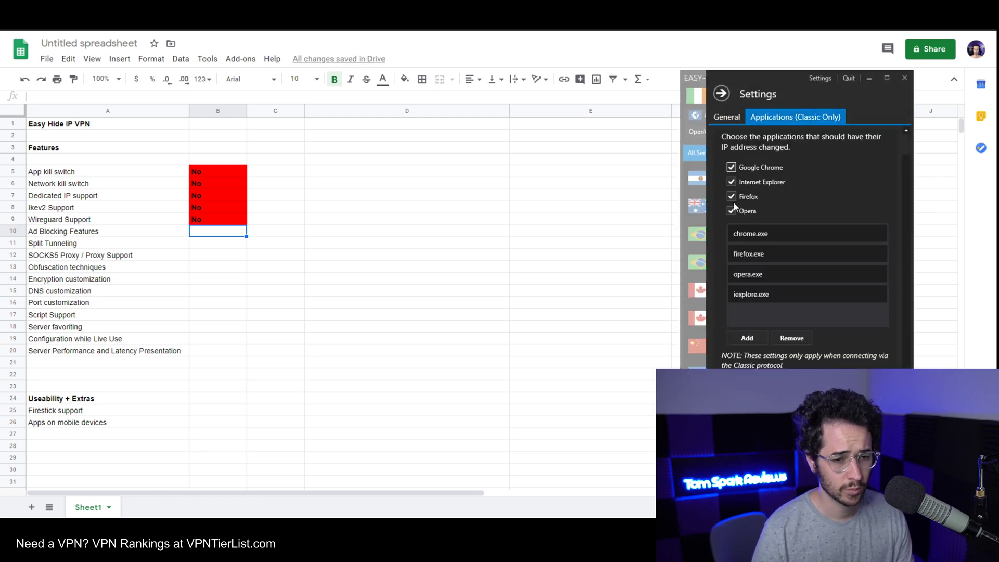
# Step: Answer Ad Blocking No, Split Tunneling Yes and SOCKS5 proxy support No
pyautogui.doubleClick(205, 232)
pyautogui.write('No')
pyautogui.press('Return')
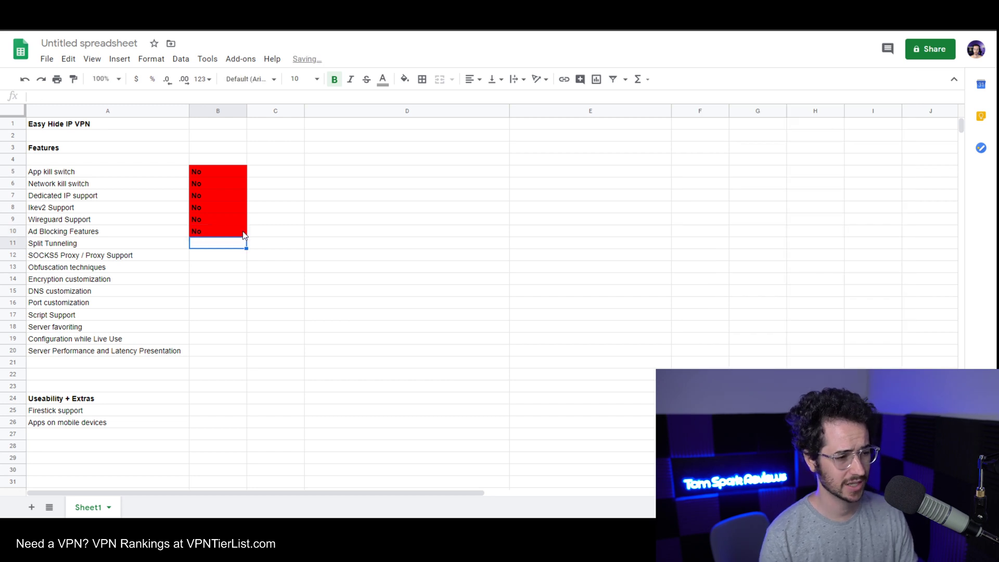
pyautogui.write('Yes')
pyautogui.press('Return')
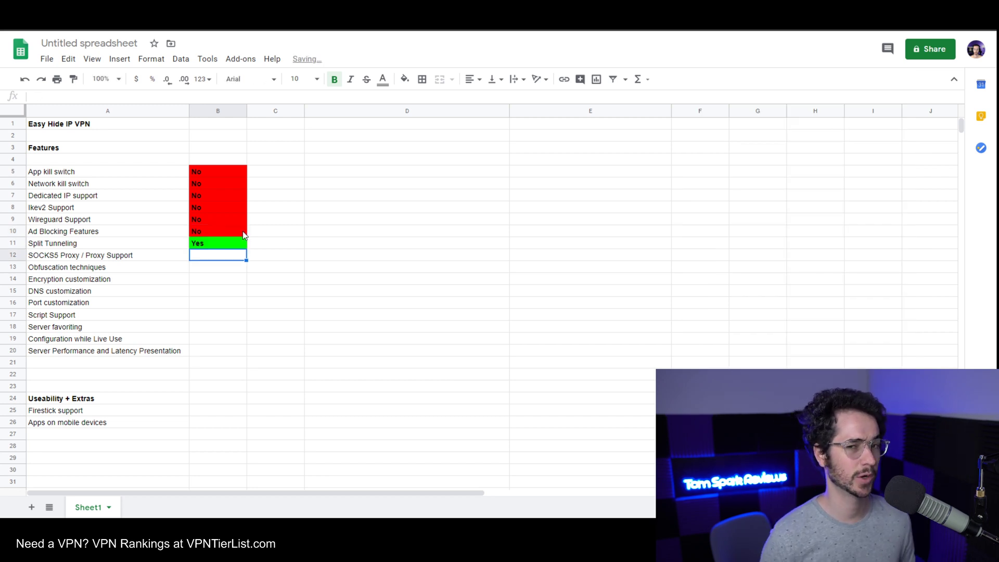
pyautogui.write('No')
pyautogui.press('Return')
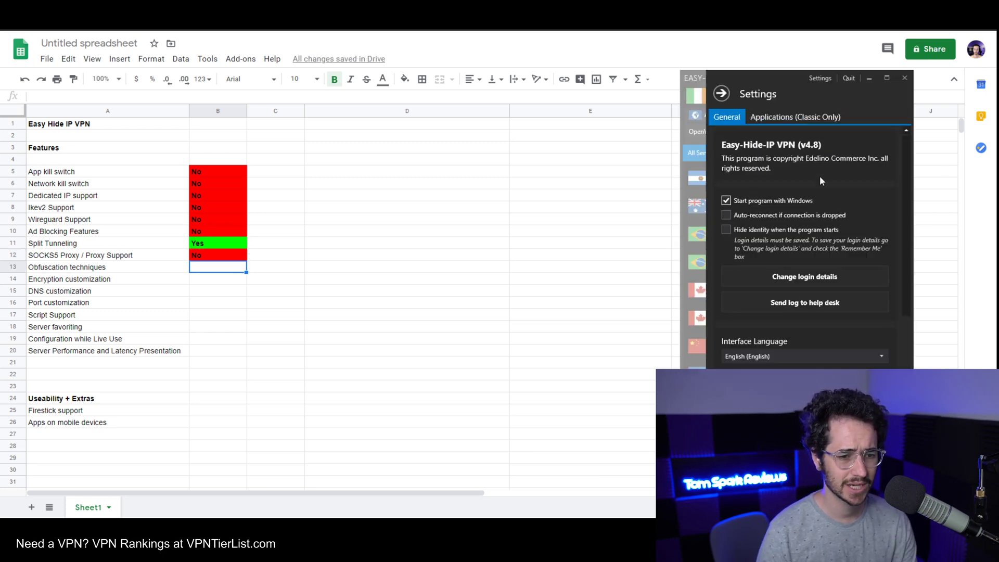
# Step: Mark Obfuscation techniques as No in the checklist
pyautogui.scroll(-3, 822, 227)
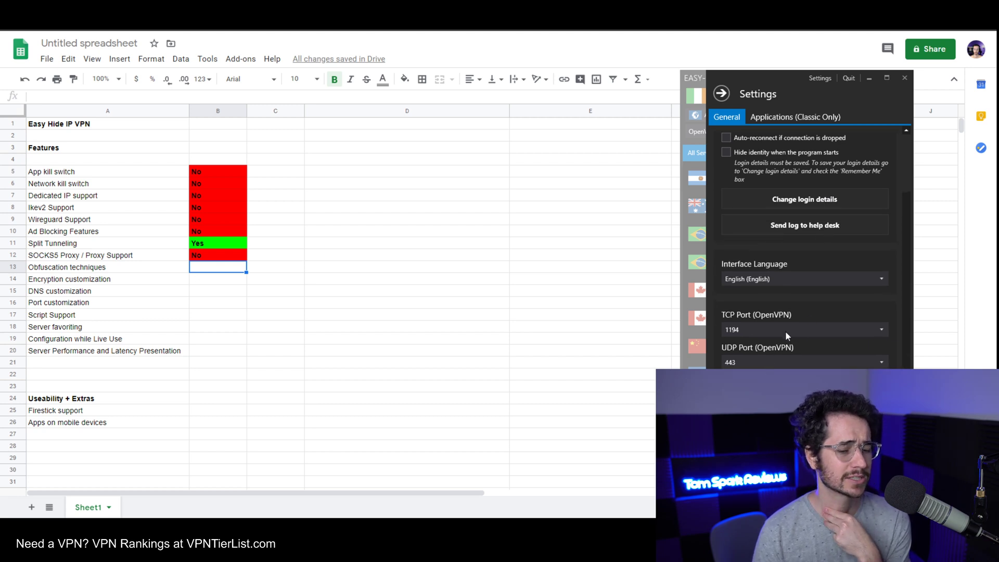
pyautogui.scroll(3, 799, 300)
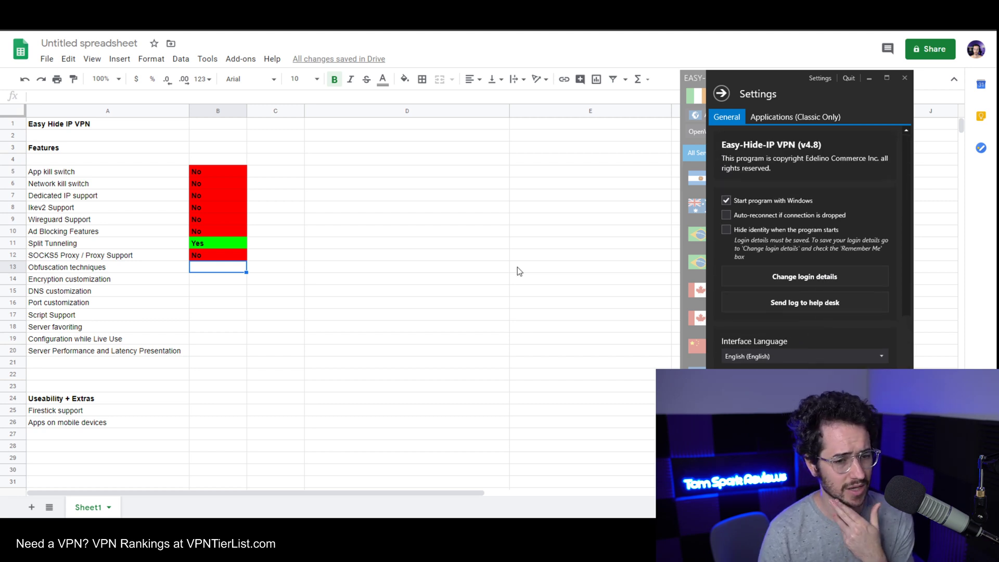
pyautogui.click(232, 270)
pyautogui.doubleClick(233, 268)
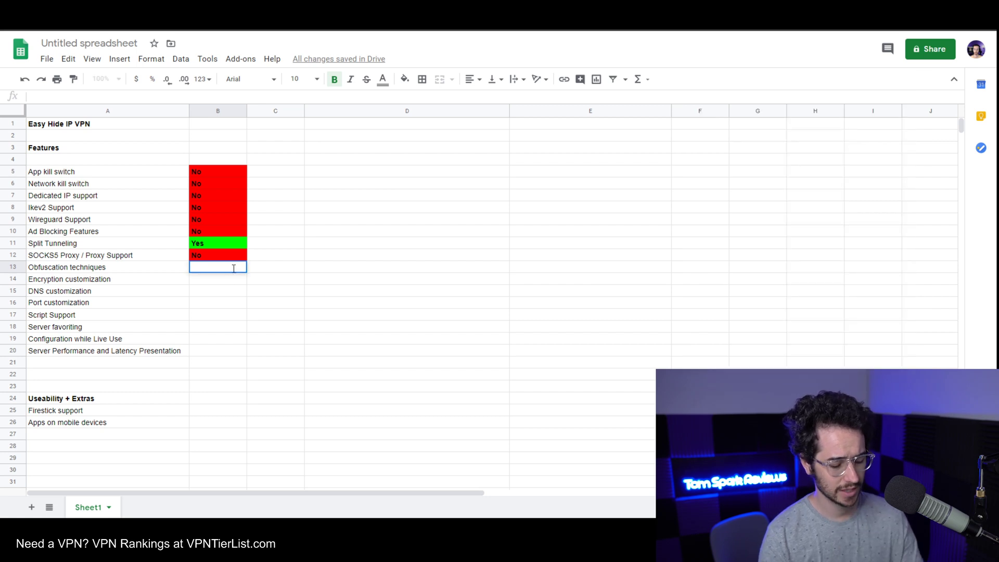
pyautogui.write('No')
pyautogui.press('Return')
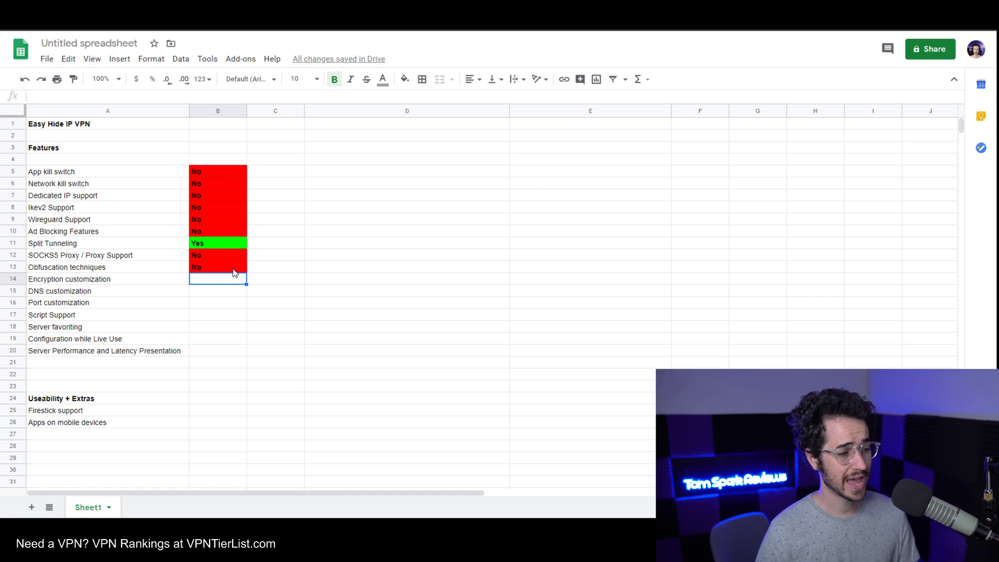
pyautogui.doubleClick(218, 278)
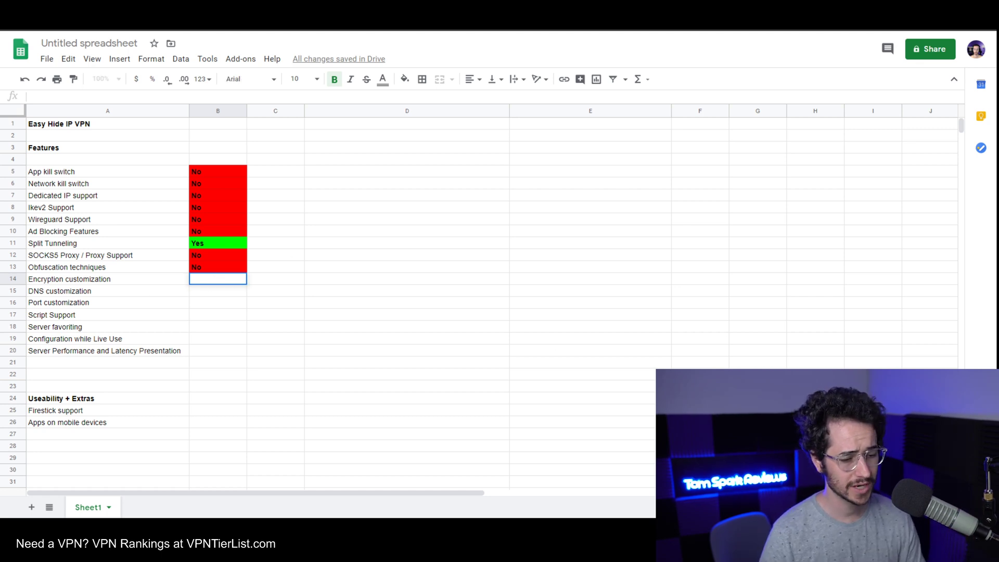
# Step: Recheck the VPN's program redirection, TCP port choices, country filter and connection protocols
pyautogui.hotkey('alt', 'Tab')
pyautogui.click(797, 118)
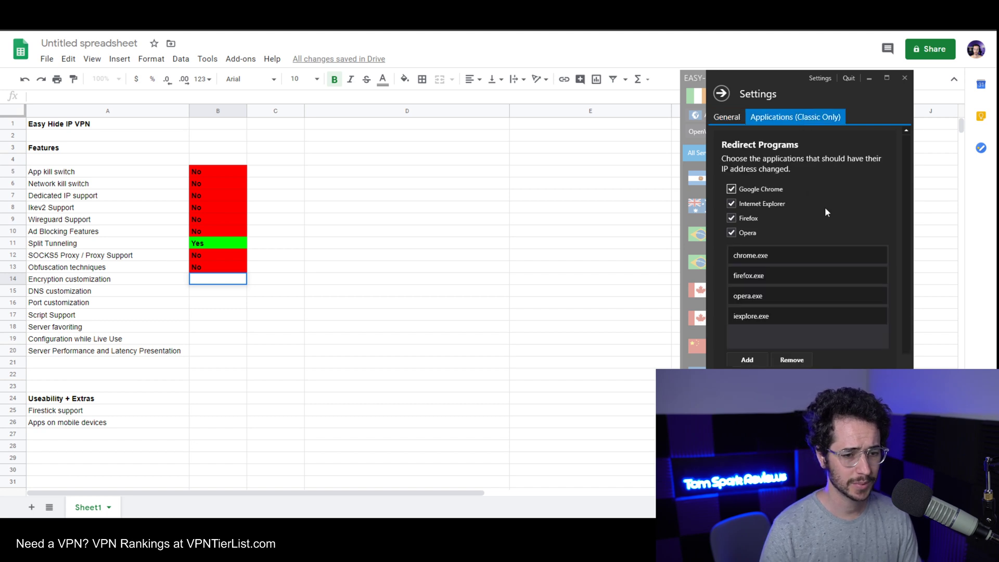
pyautogui.scroll(-1, 834, 221)
pyautogui.click(727, 117)
pyautogui.scroll(-3, 790, 271)
pyautogui.click(783, 331)
pyautogui.scroll(4, 781, 326)
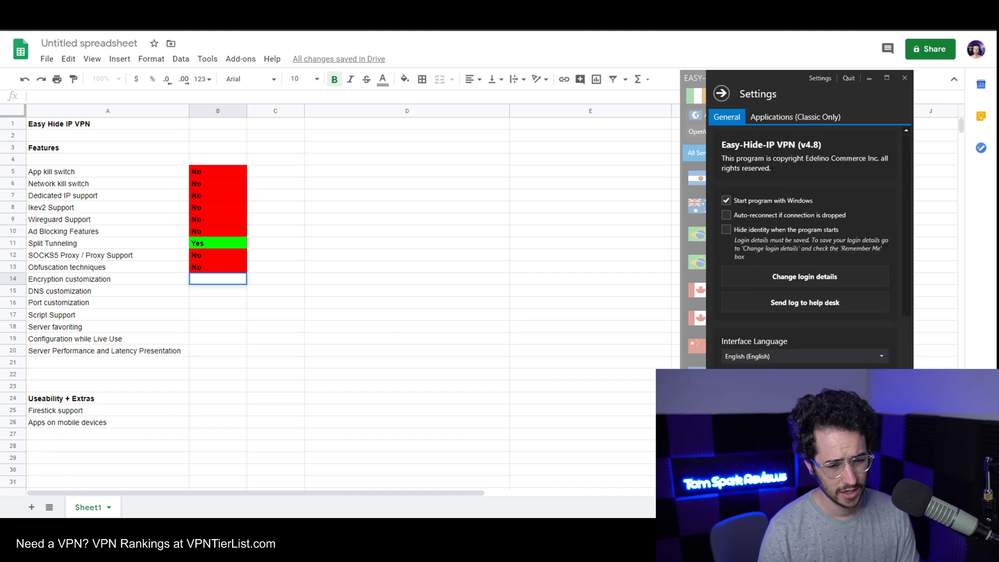
pyautogui.click(722, 94)
pyautogui.click(746, 115)
pyautogui.click(732, 135)
pyautogui.click(732, 135)
# Step: Answer Encryption customization No, DNS customization No, Port customization Yes and Script Support No
pyautogui.doubleClick(226, 277)
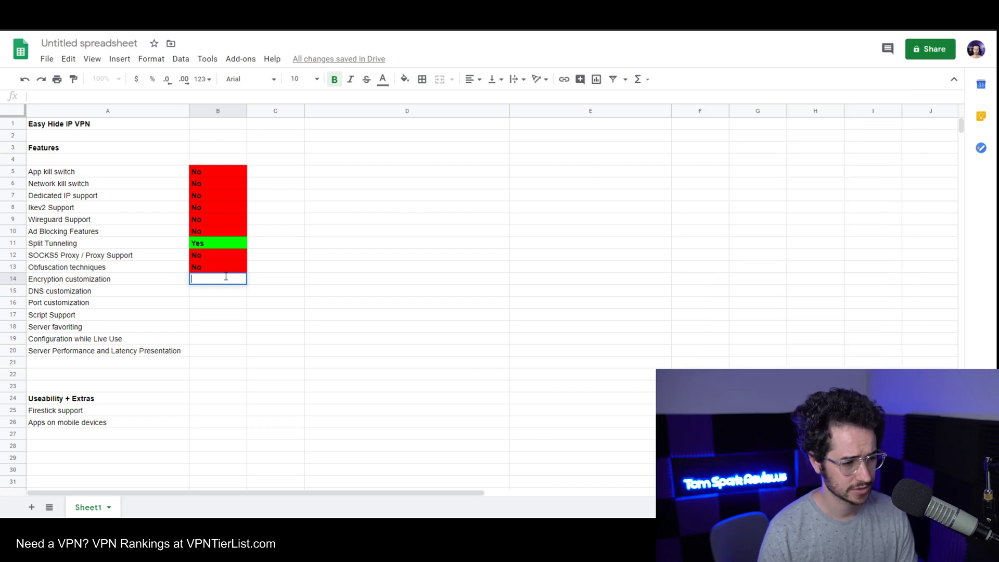
pyautogui.write('No')
pyautogui.press('Return')
pyautogui.write('N')
pyautogui.press('Return')
pyautogui.write('Yes')
pyautogui.press('Return')
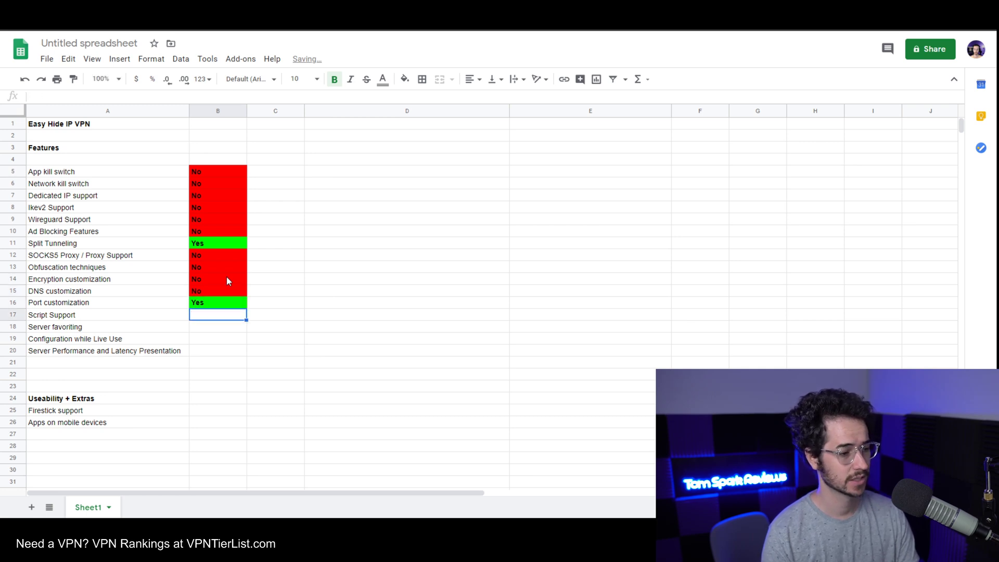
pyautogui.write('No')
pyautogui.press('Return')
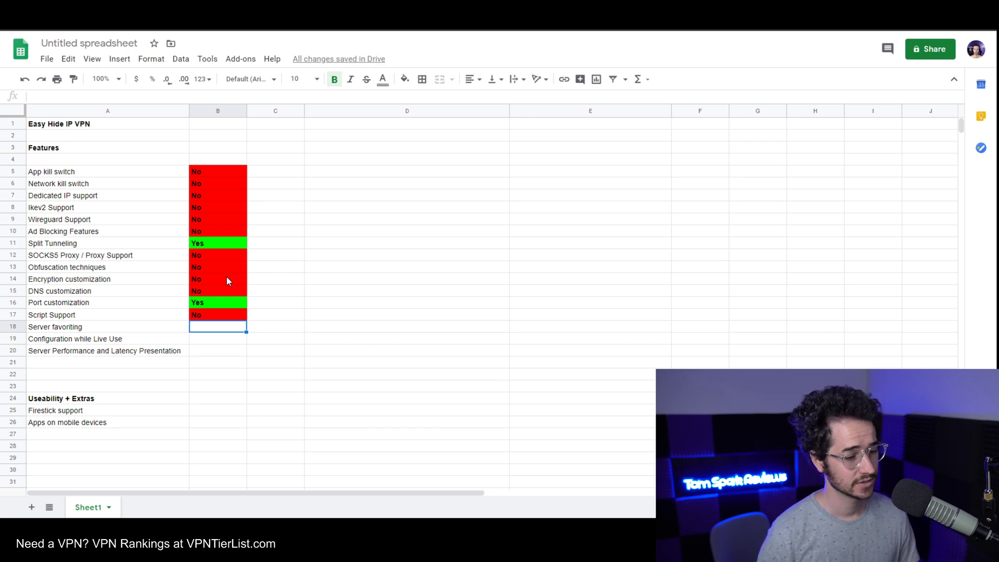
# Step: Answer Yes for Server favoriting and Configuration while Live Use
pyautogui.hotkey('alt', 'Tab')
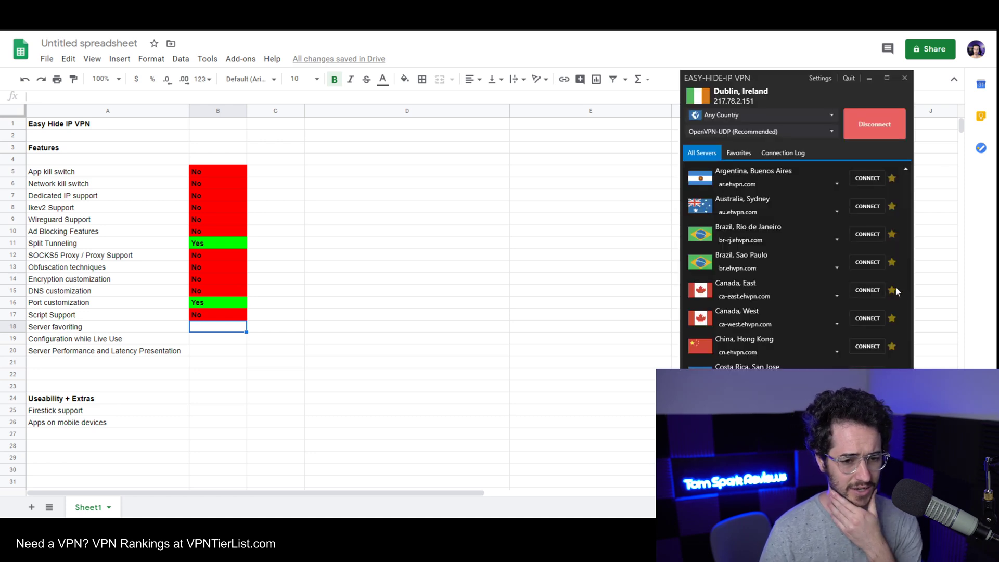
pyautogui.doubleClick(205, 328)
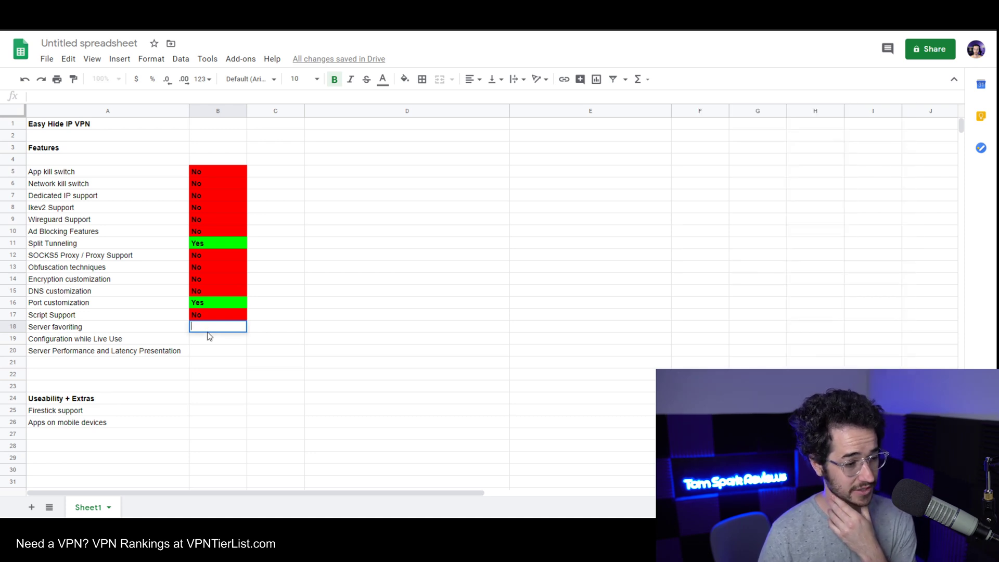
pyautogui.write('Yes')
pyautogui.press('Return')
pyautogui.write('Yes')
pyautogui.press('Return')
# Step: Connect the VPN to the Brazil, Rio de Janeiro server and toggle the favourites-only server filter
pyautogui.hotkey('alt', 'Tab')
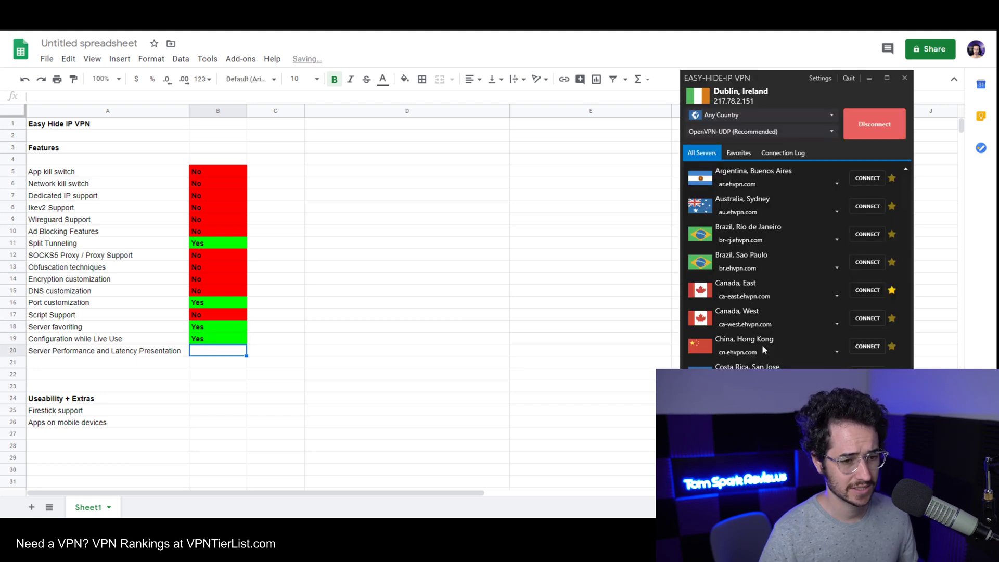
pyautogui.click(871, 236)
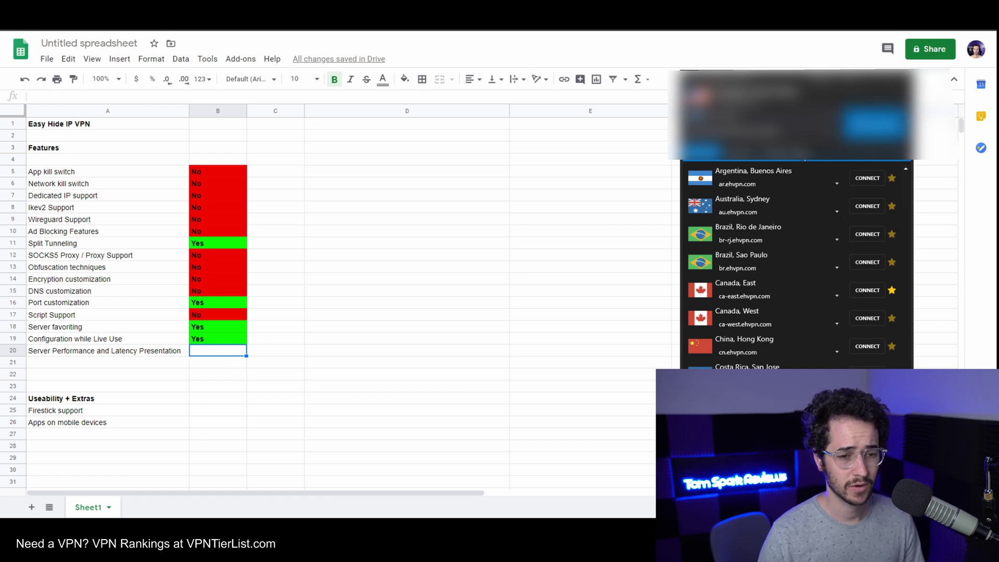
pyautogui.click(739, 151)
pyautogui.click(697, 151)
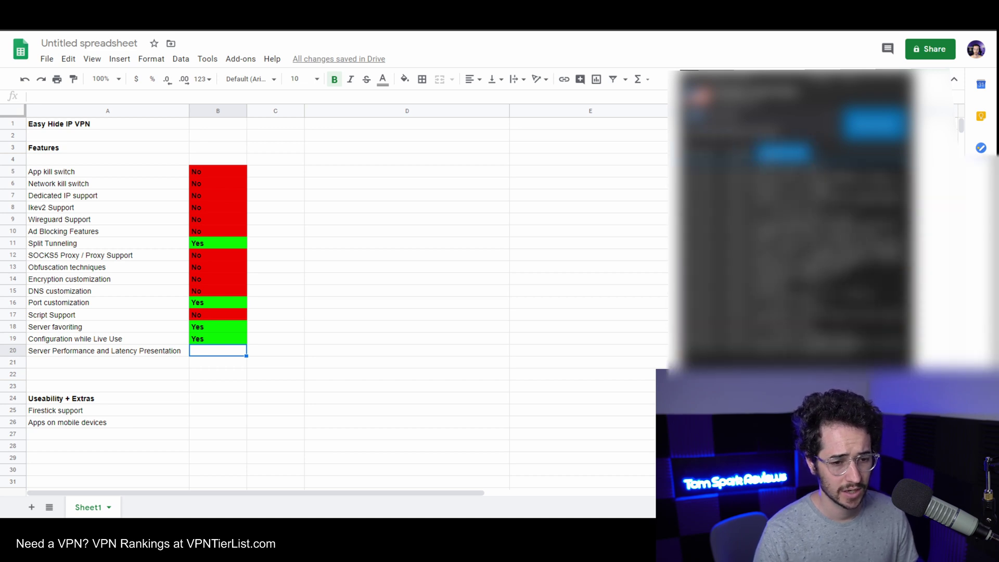
pyautogui.click(747, 159)
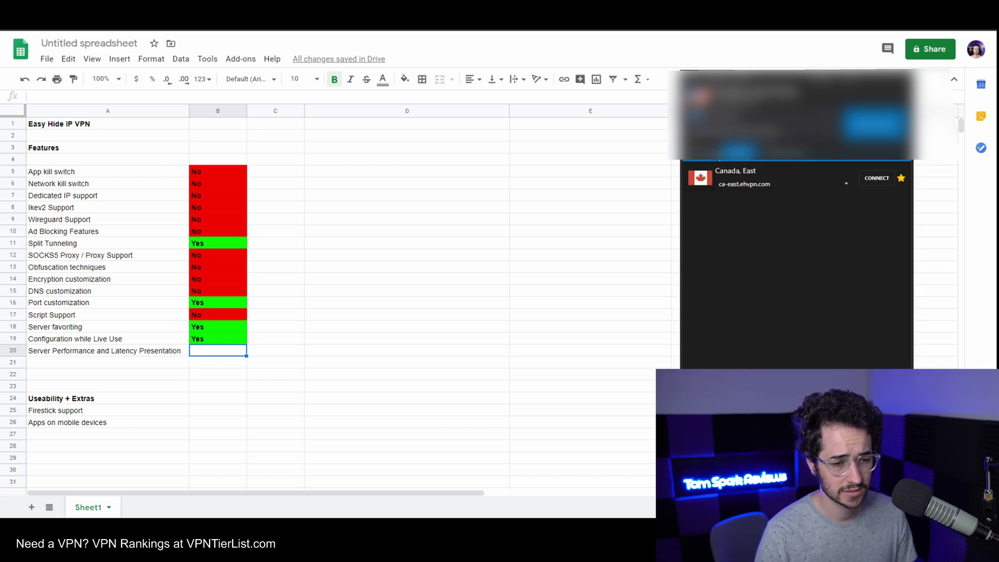
pyautogui.click(709, 160)
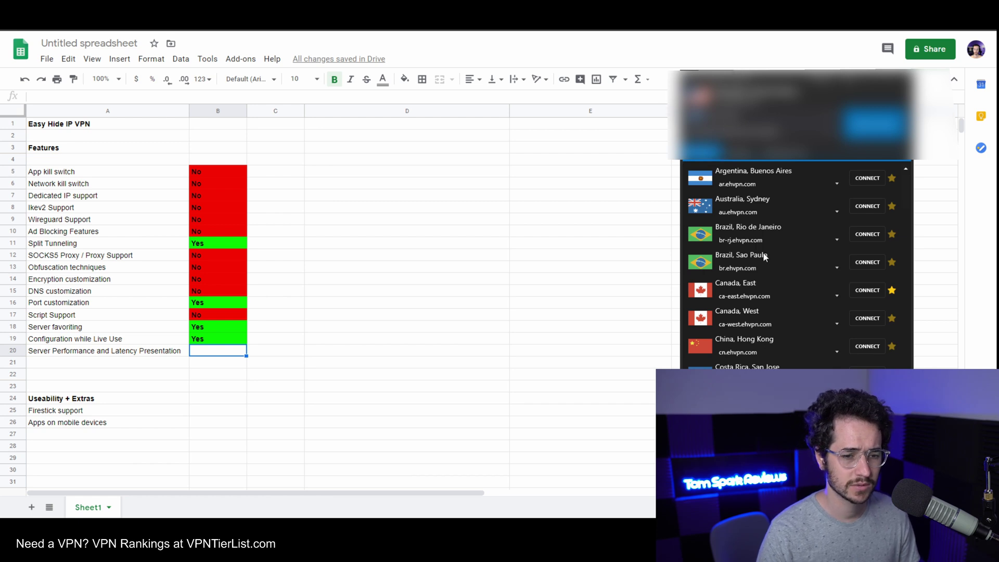
# Step: Enter No for Server Performance and Latency Presentation in B20
pyautogui.click(204, 354)
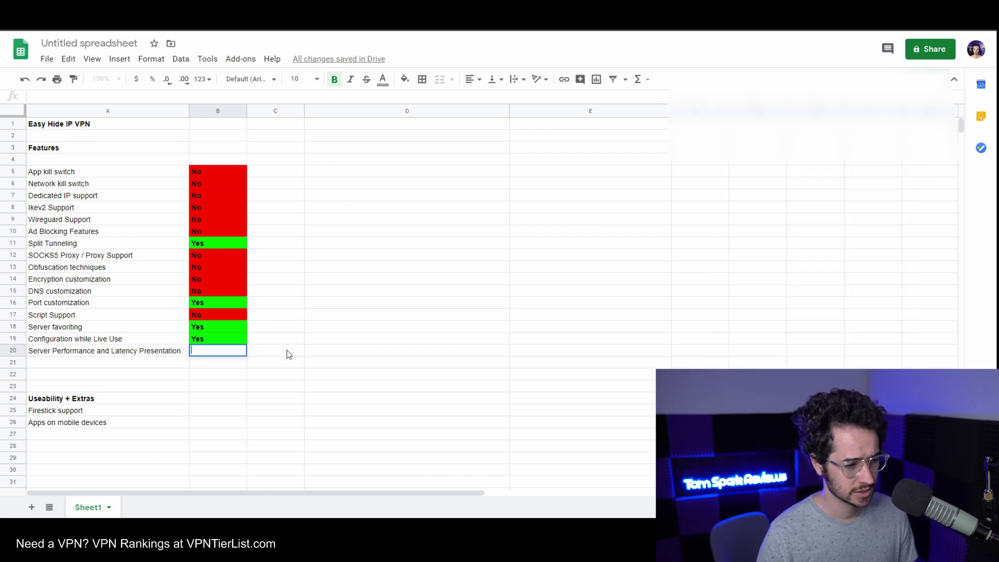
pyautogui.write('No')
pyautogui.press('Return')
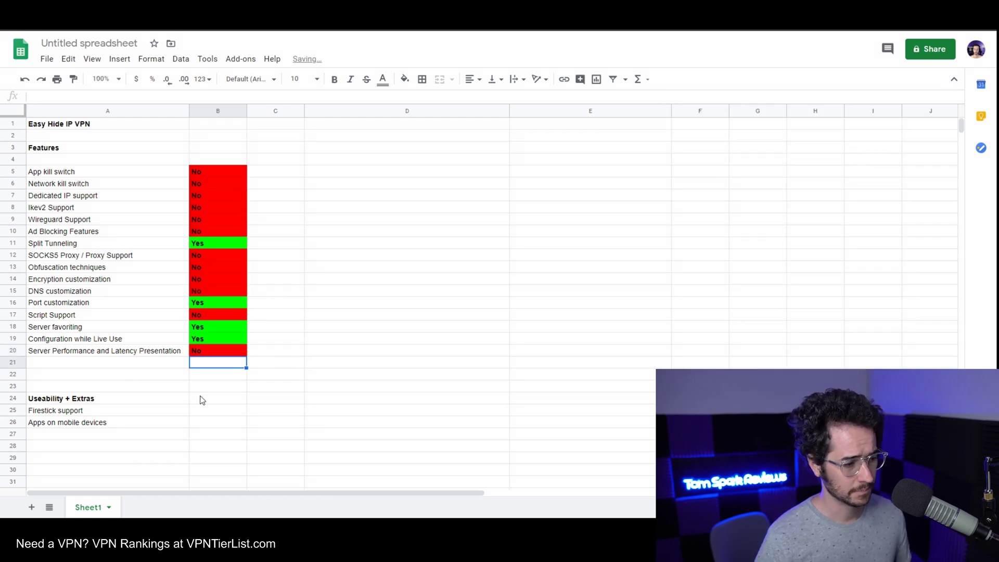
pyautogui.doubleClick(199, 412)
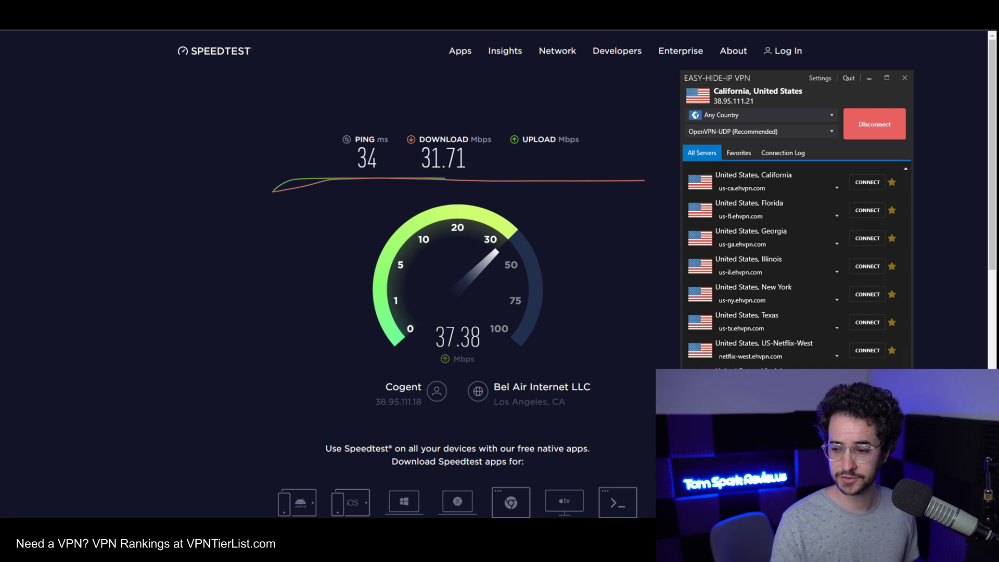
# Step: Switch to qBittorrent and select the ubuntu torrent to check its status
pyautogui.hotkey('alt', 'Tab')
pyautogui.click(367, 197)
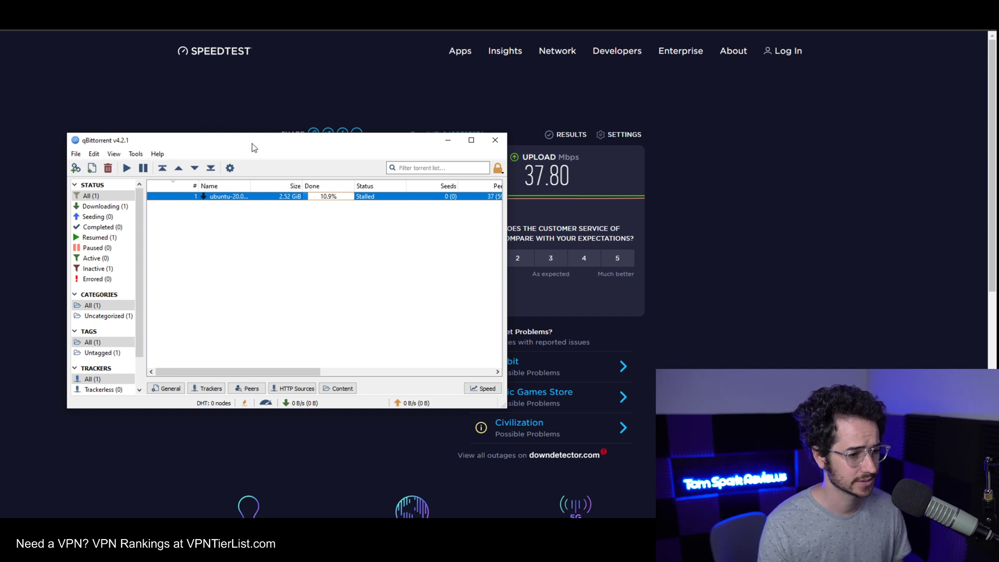
# Step: Move the qBittorrent window slightly right to inspect the stalled ubuntu torrent
pyautogui.moveTo(334, 146); pyautogui.dragTo(440, 113)
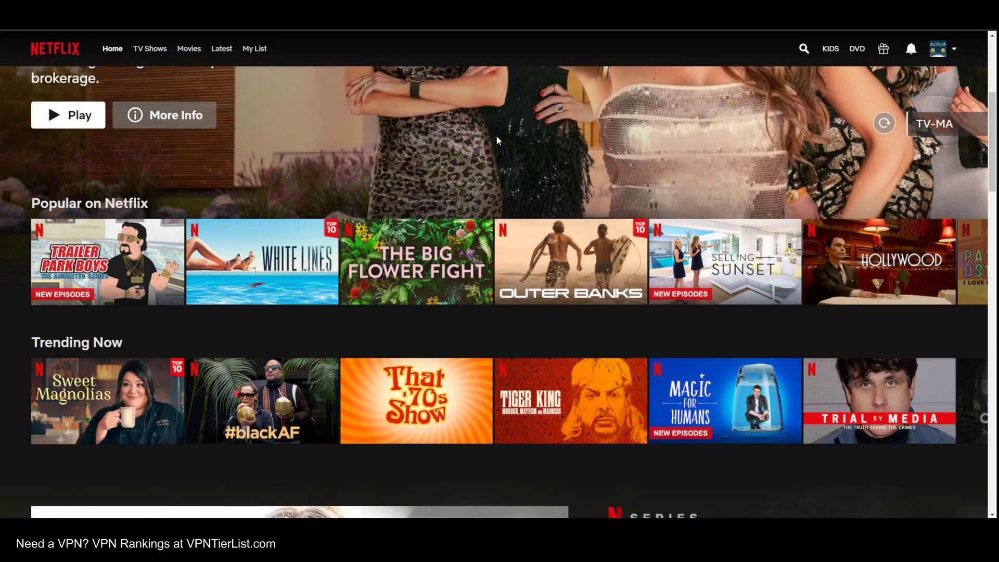
# Step: Search Netflix for 'twilight zone', then replace the query with 'twilight'
pyautogui.click(804, 49)
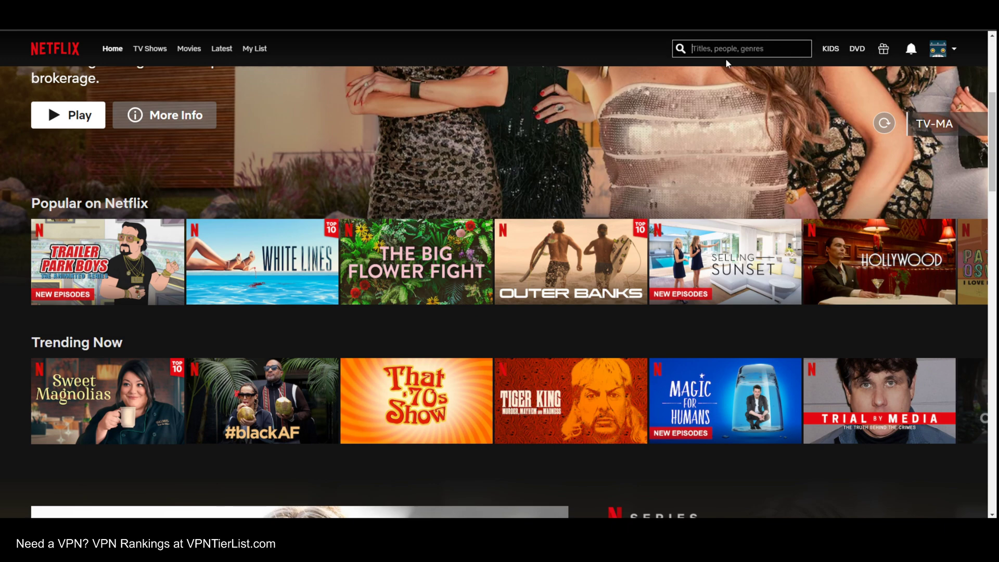
pyautogui.write('twl')
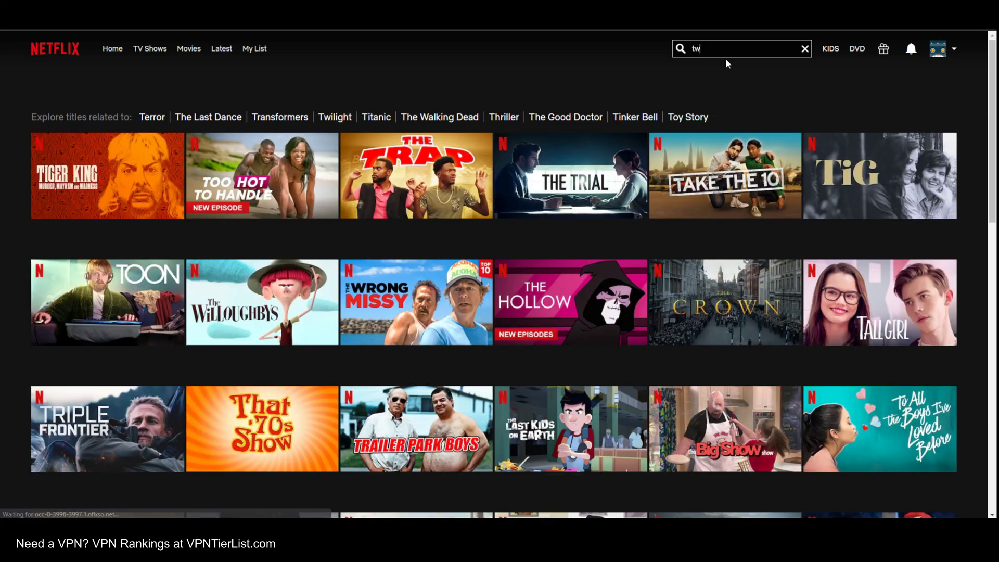
pyautogui.press('BackSpace')
pyautogui.write('ilight')
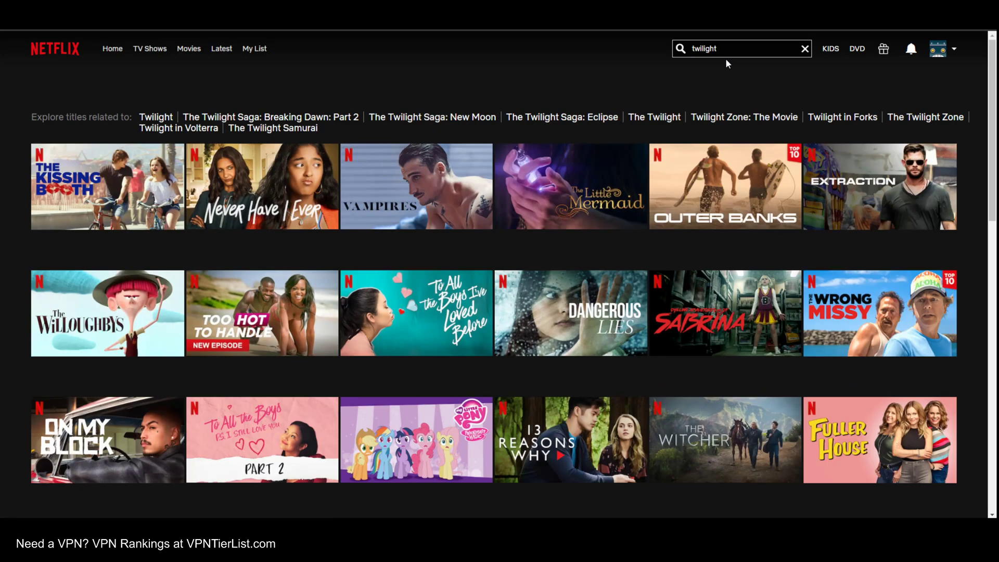
pyautogui.write(' zone')
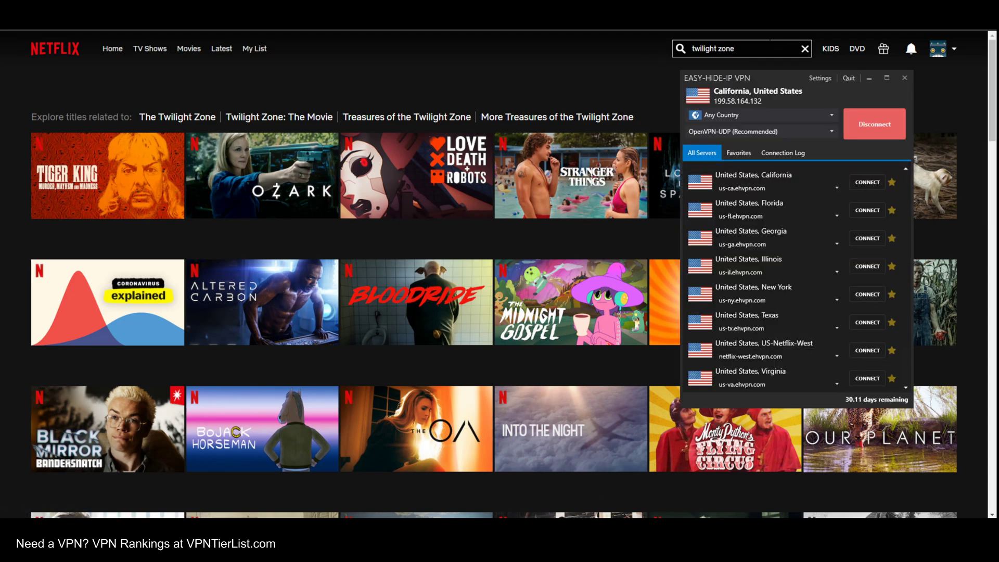
pyautogui.moveTo(735, 49); pyautogui.dragTo(692, 49)
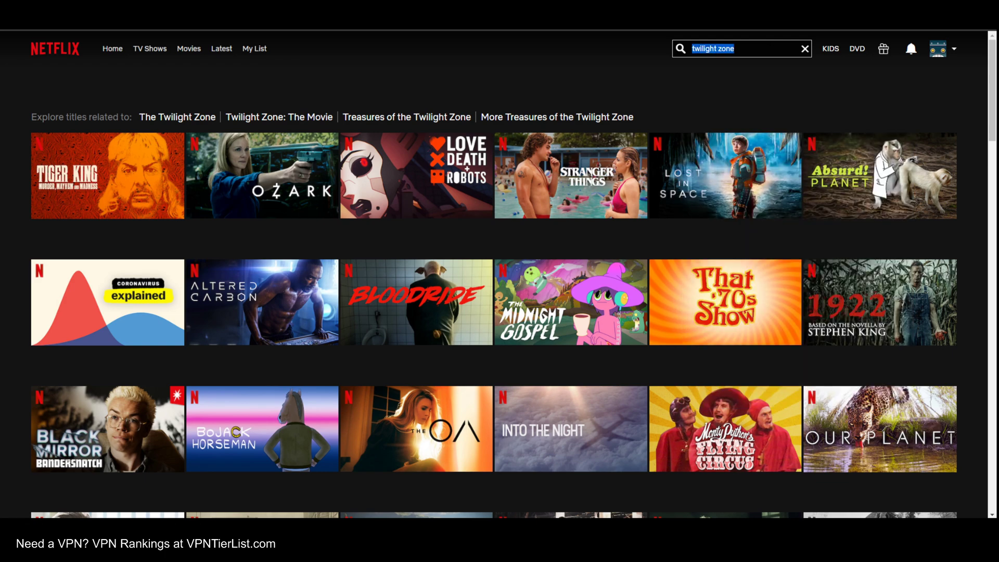
pyautogui.write('twilight')
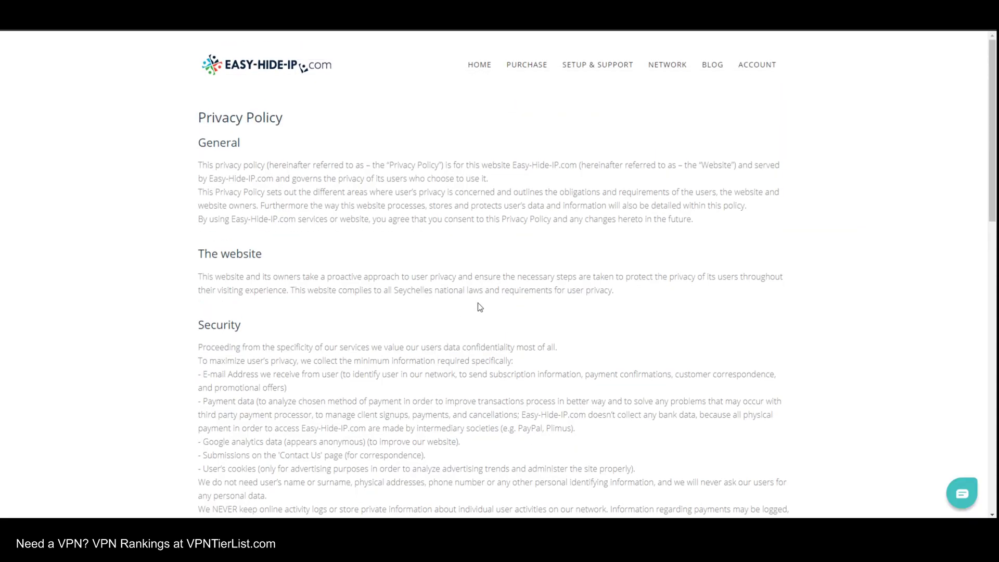
# Step: Highlight the Privacy Policy paragraph 'We NEVER keep online activity logs'
pyautogui.scroll(-6, 480, 307)
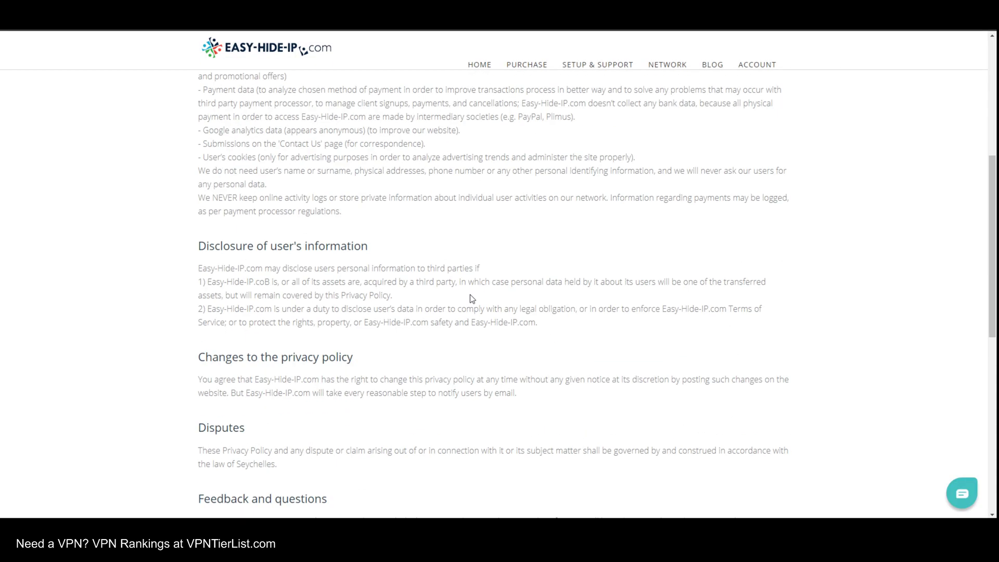
pyautogui.moveTo(343, 216); pyautogui.dragTo(192, 206)
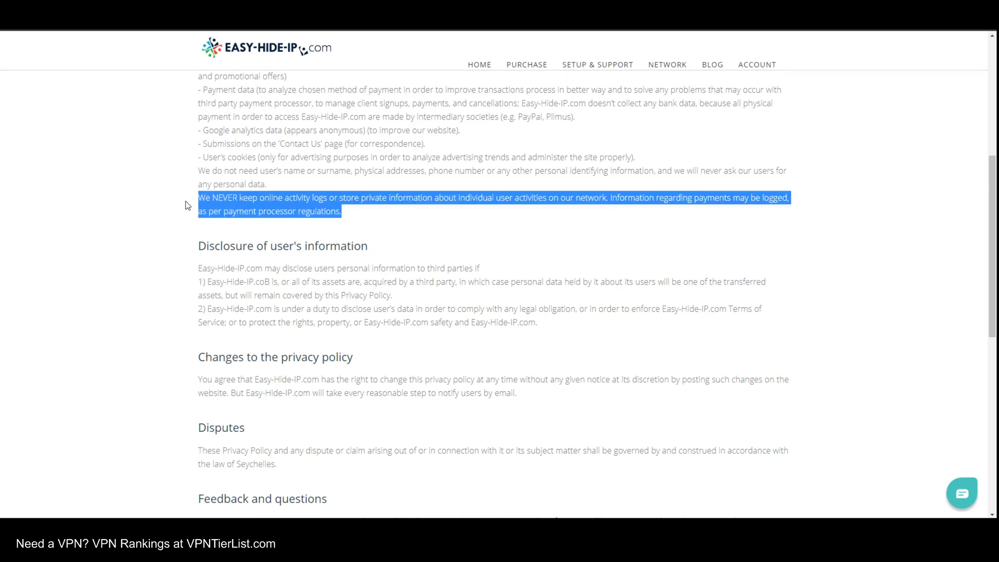
pyautogui.scroll(-3, 495, 266)
pyautogui.scroll(4, 326, 239)
pyautogui.scroll(5, 424, 369)
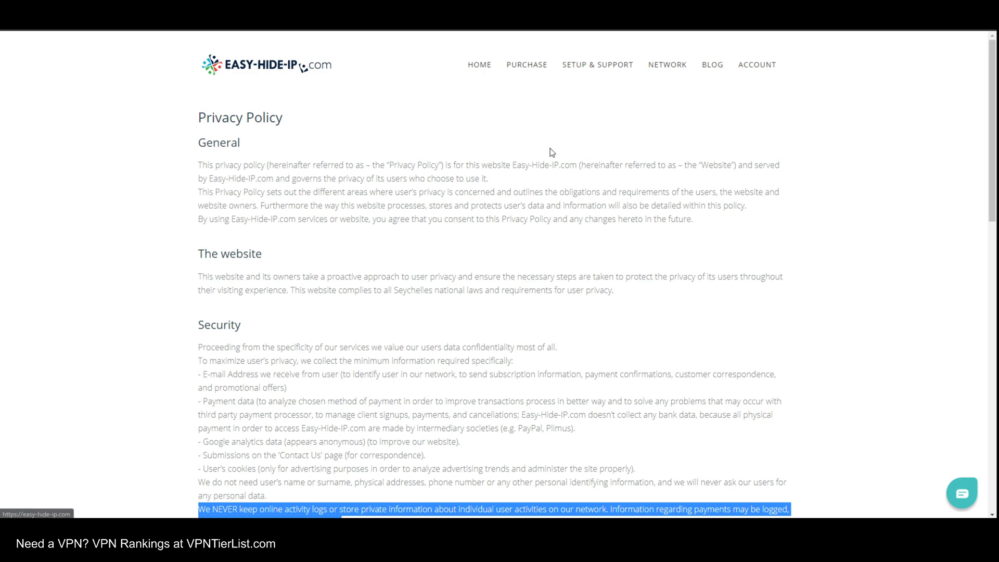
# Step: Scroll up and down through the rest of the Easy-Hide-IP Privacy Policy to read it
pyautogui.scroll(-5, 538, 179)
pyautogui.scroll(-6, 349, 182)
pyautogui.scroll(-4, 419, 239)
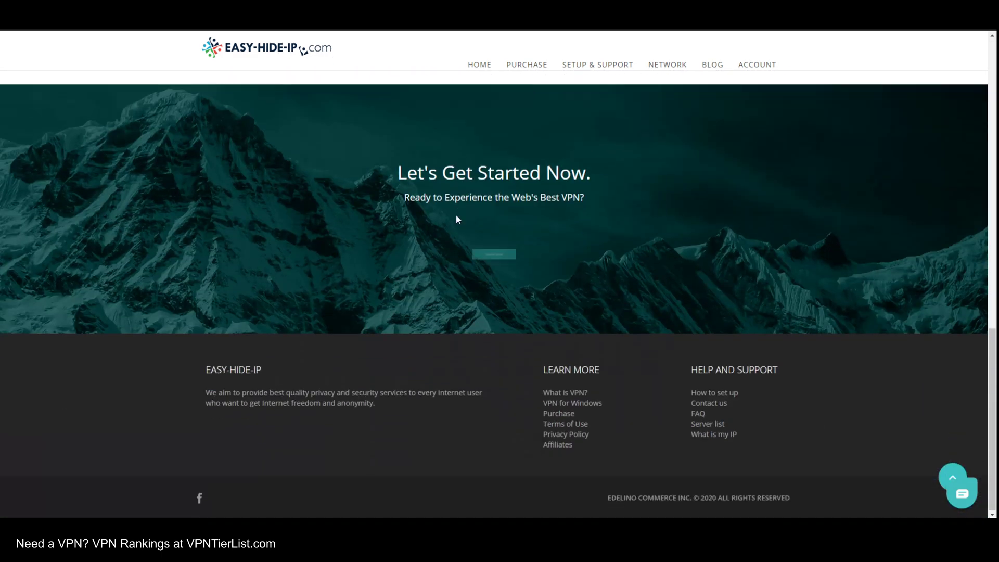
pyautogui.scroll(15, 481, 218)
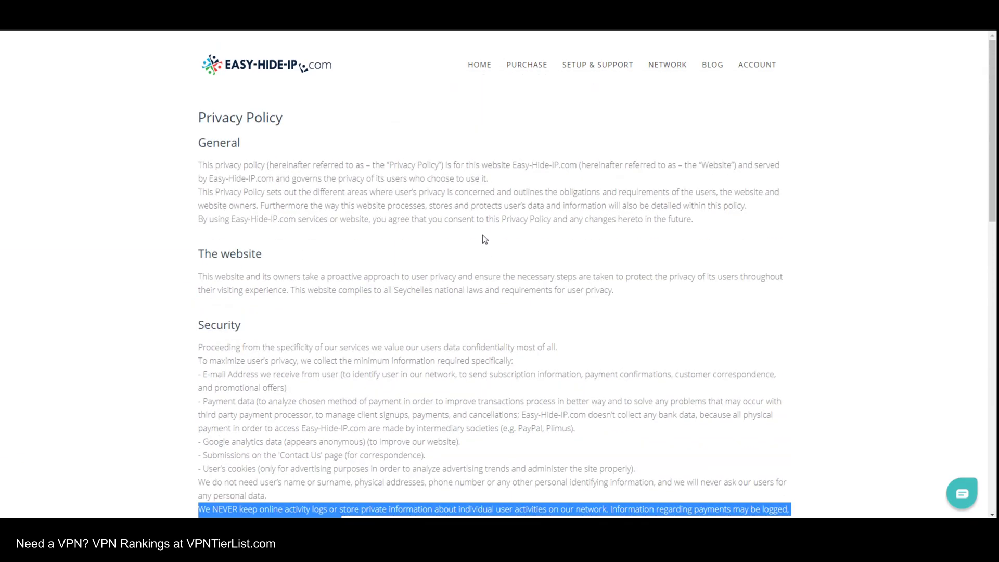
pyautogui.scroll(-1, 484, 237)
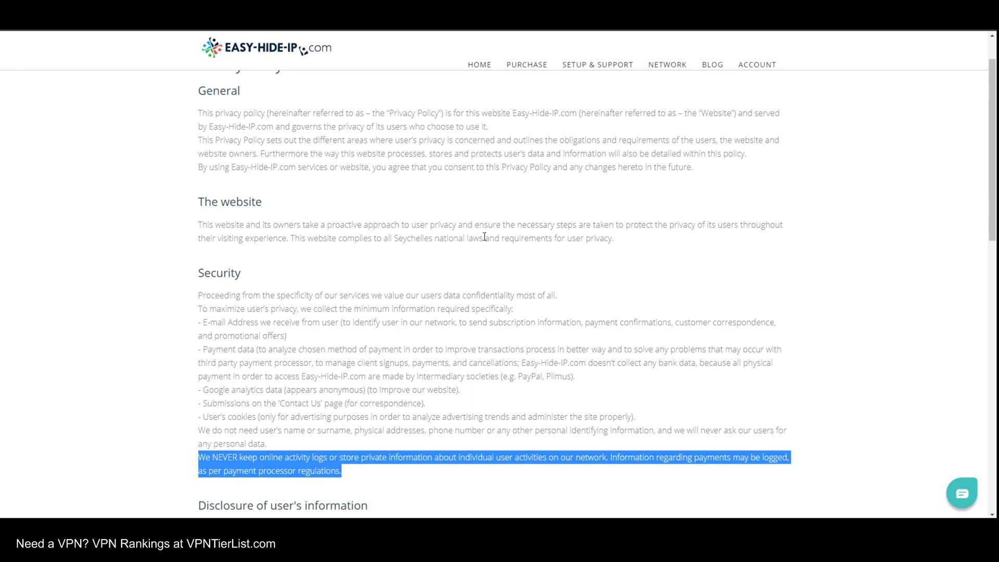
pyautogui.scroll(-5, 484, 237)
pyautogui.scroll(-5, 486, 258)
pyautogui.scroll(1, 556, 296)
pyautogui.scroll(-4, 562, 276)
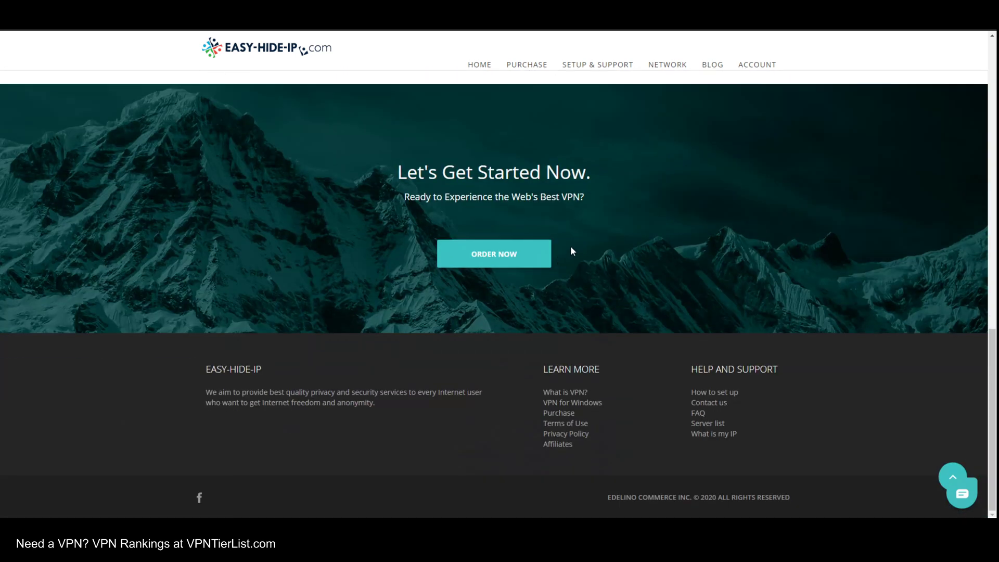
pyautogui.scroll(2, 587, 281)
pyautogui.scroll(12, 604, 317)
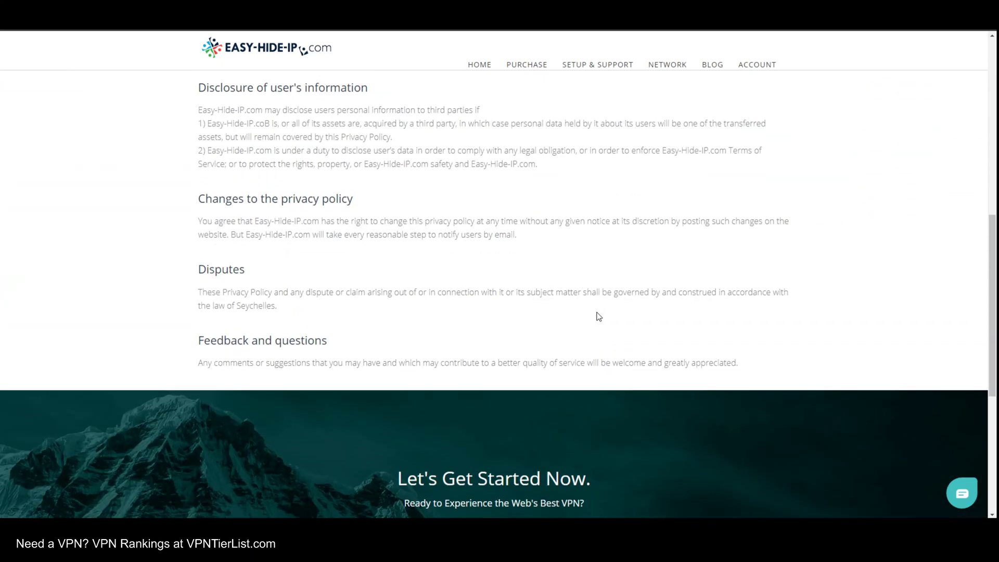
pyautogui.scroll(1, 601, 338)
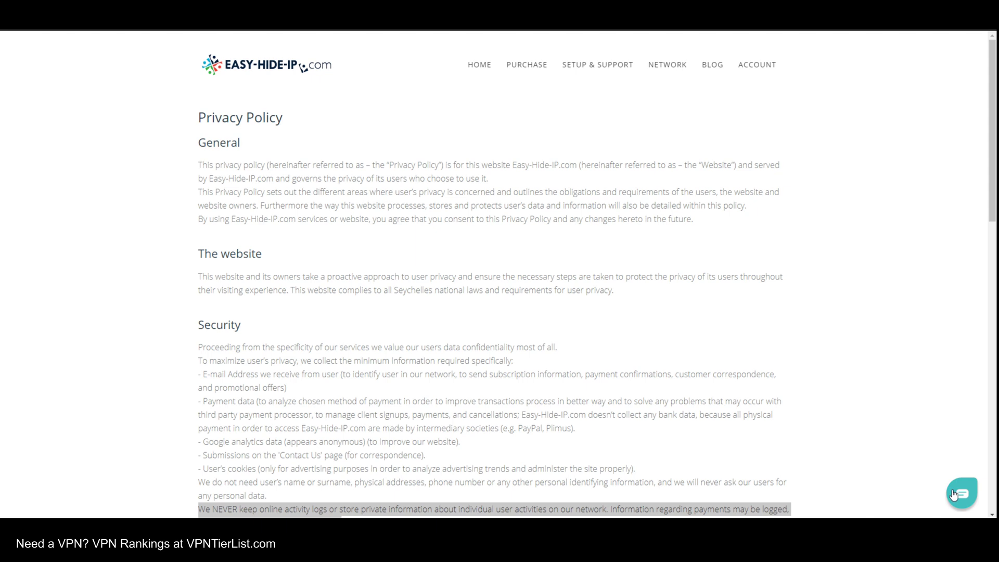
# Step: Open the live support chat on Easy-Hide-IP's Privacy Policy page
pyautogui.click(954, 492)
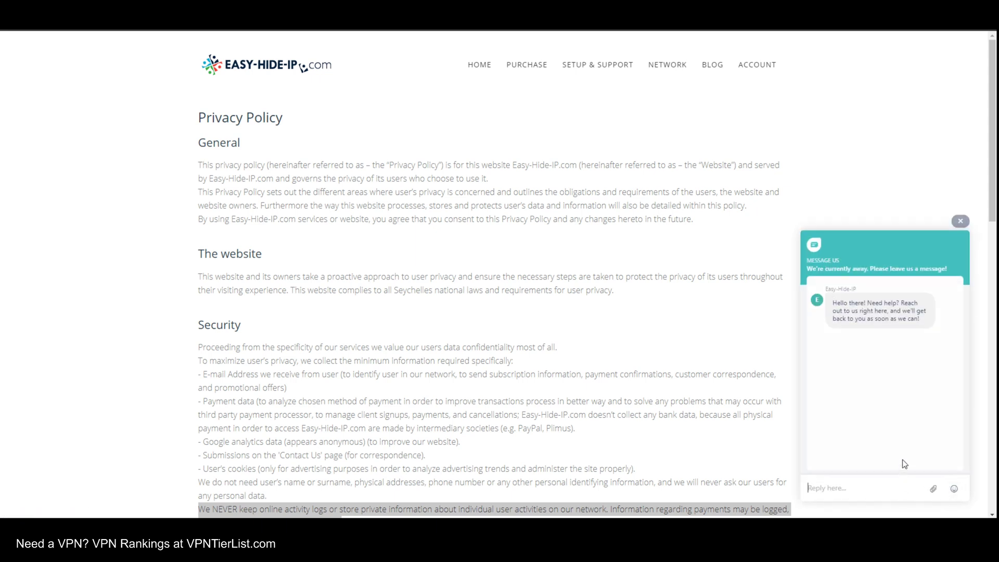